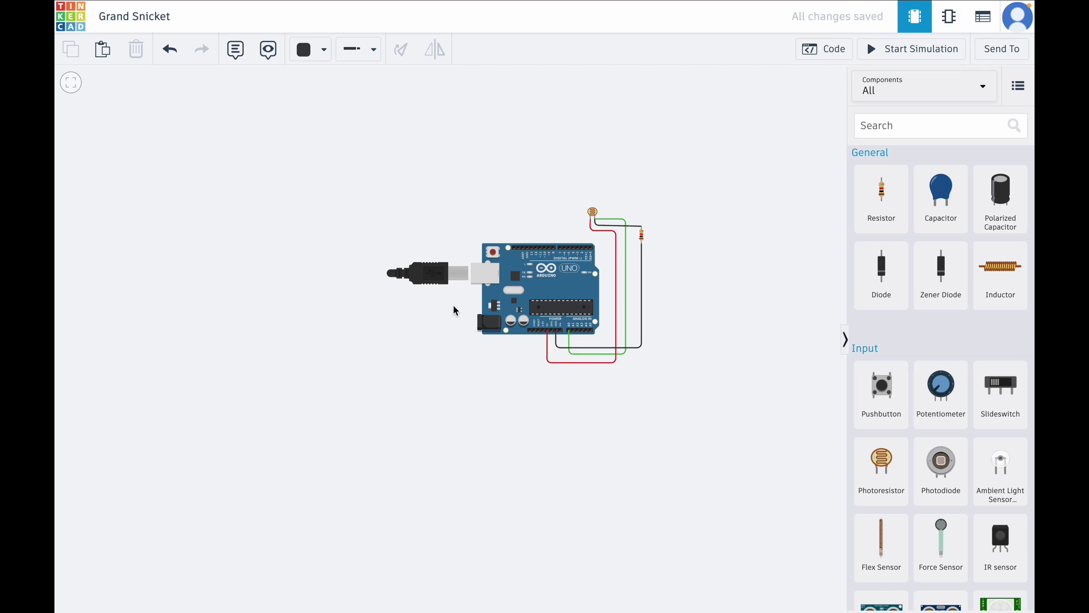
Step: Pan away from the old circuit and place an Arduino Uno R3 found by searching 'arduino'
drag(637, 445, 596, 203)
scroll(517, 252, up, 2)
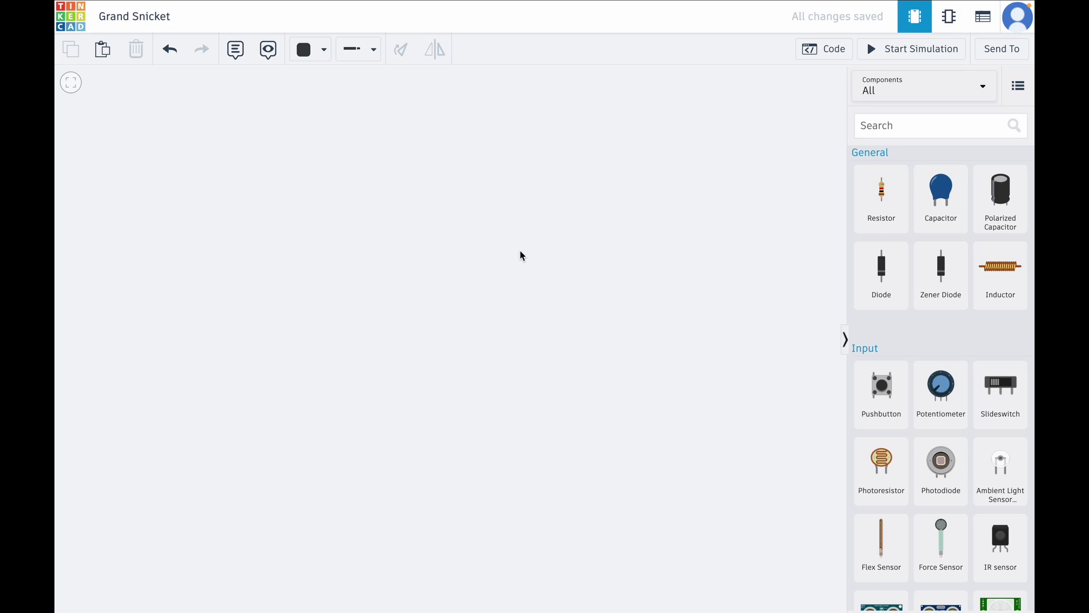
click(893, 128)
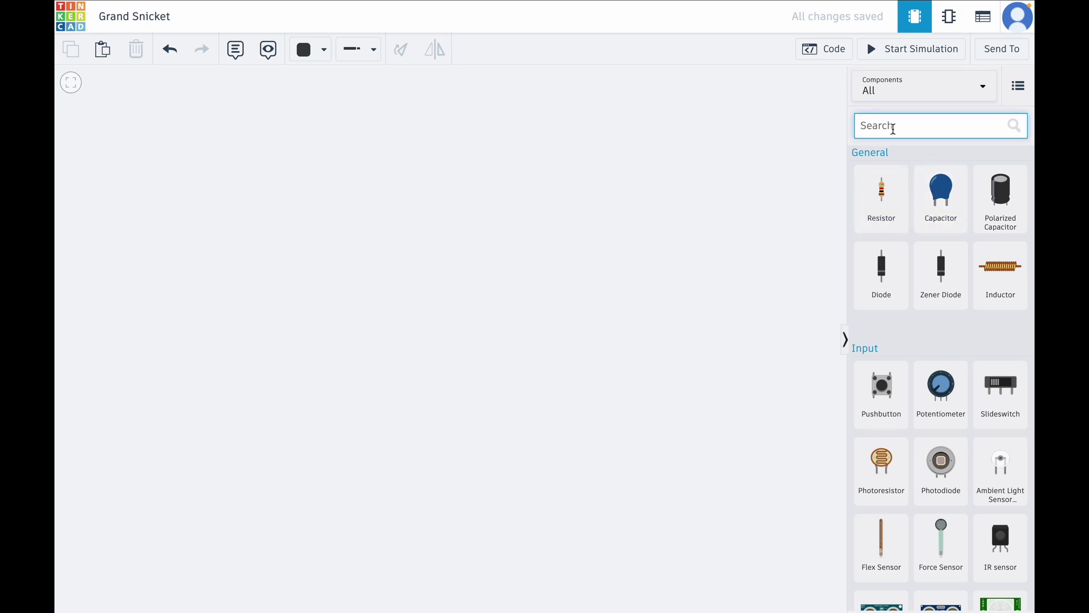
text(arduino)
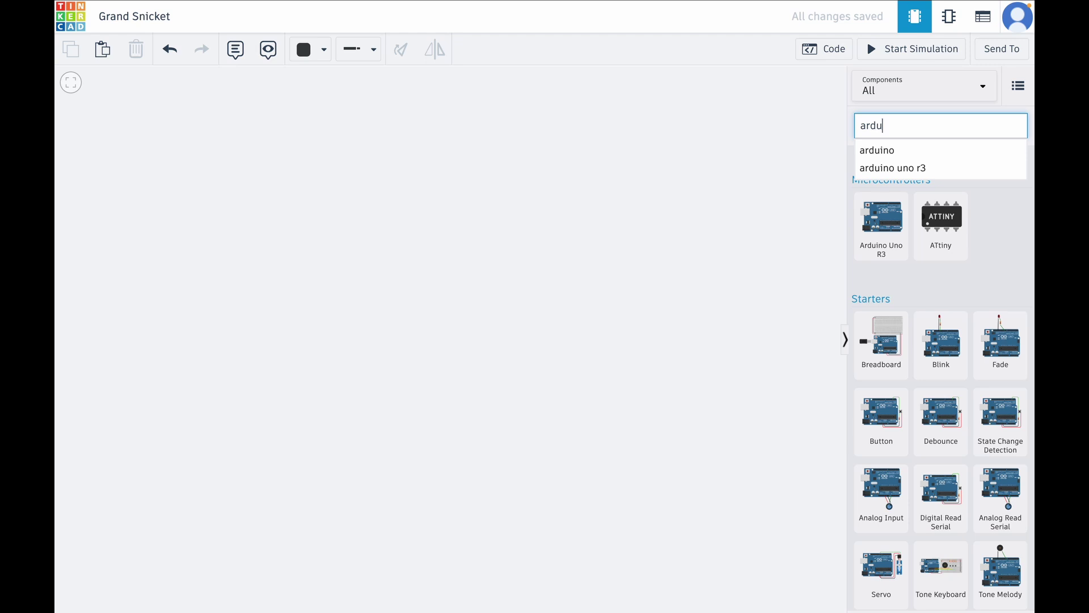
click(889, 234)
scroll(726, 261, down, 5)
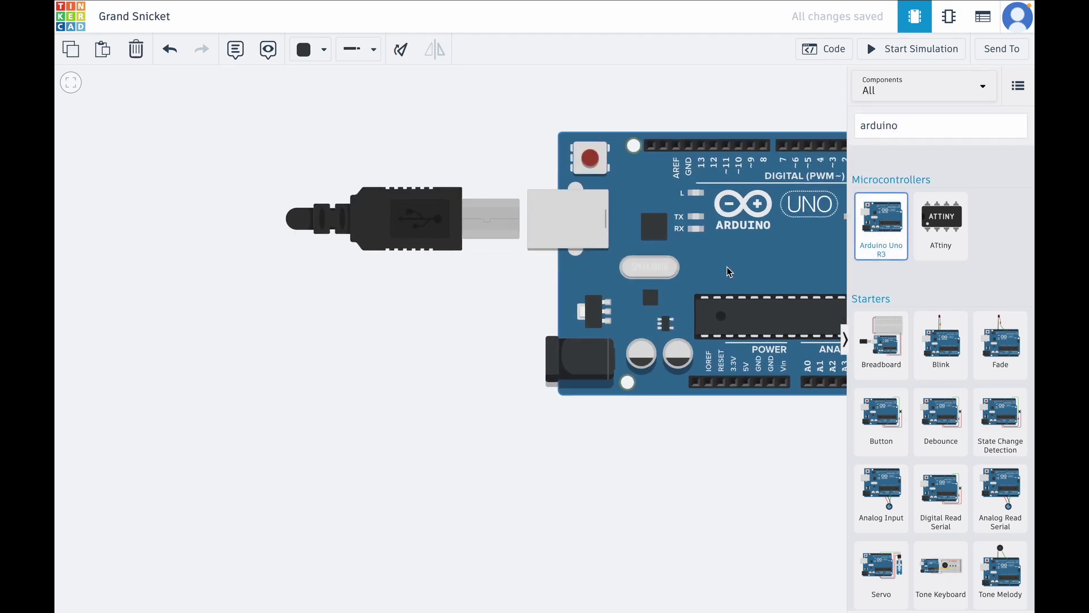
scroll(447, 329, up, 2)
scroll(489, 308, up, 5)
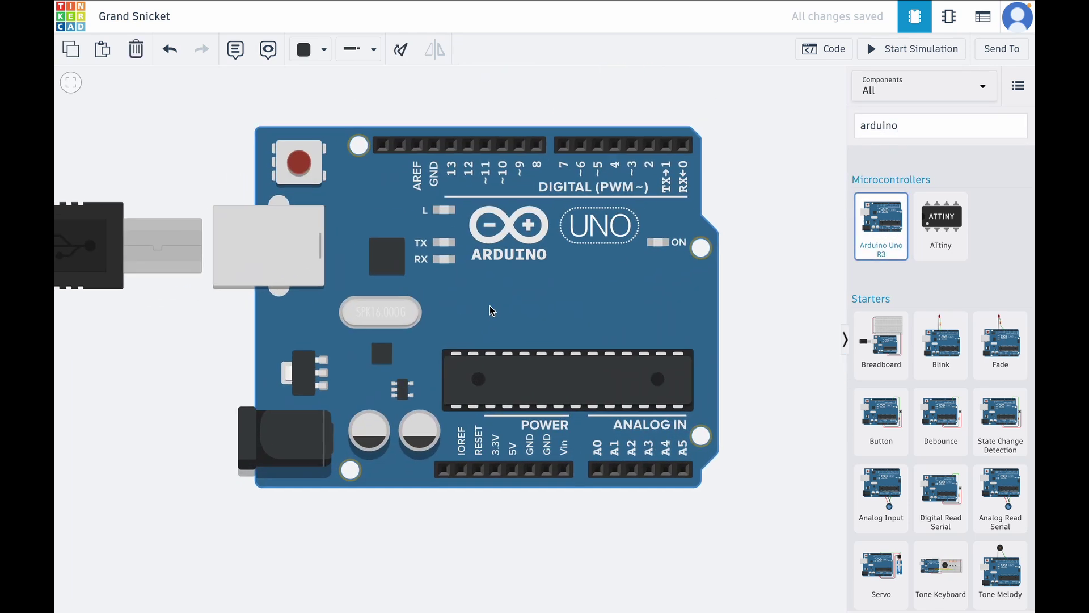
scroll(496, 307, down, 4)
click(496, 306)
scroll(497, 307, up, 1)
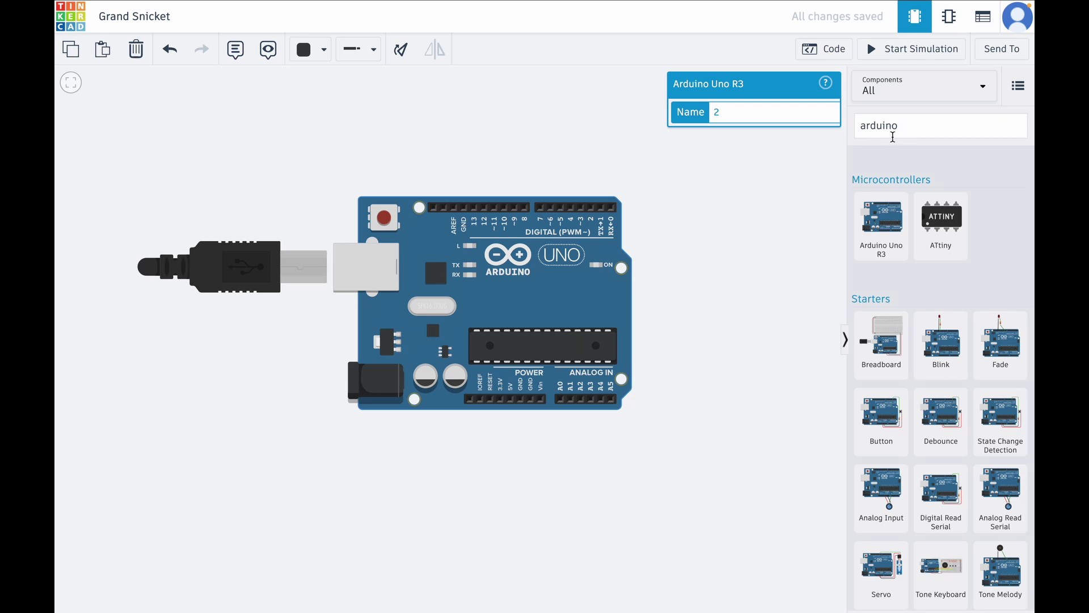
Step: Search 'photo' and place a photoresistor above the Arduino's right side
double_click(893, 136)
text(photo)
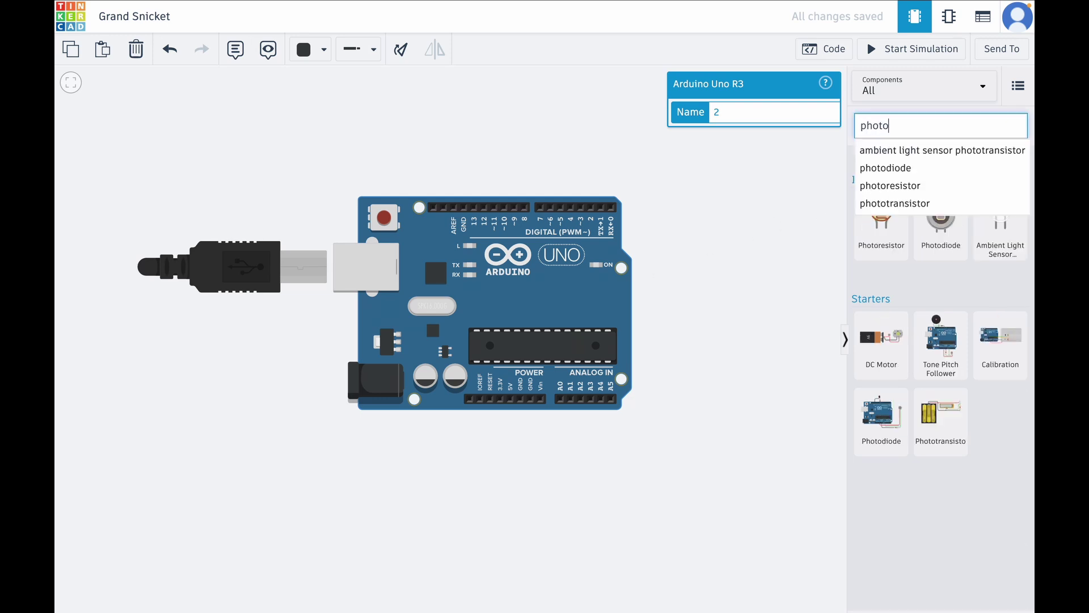
click(876, 250)
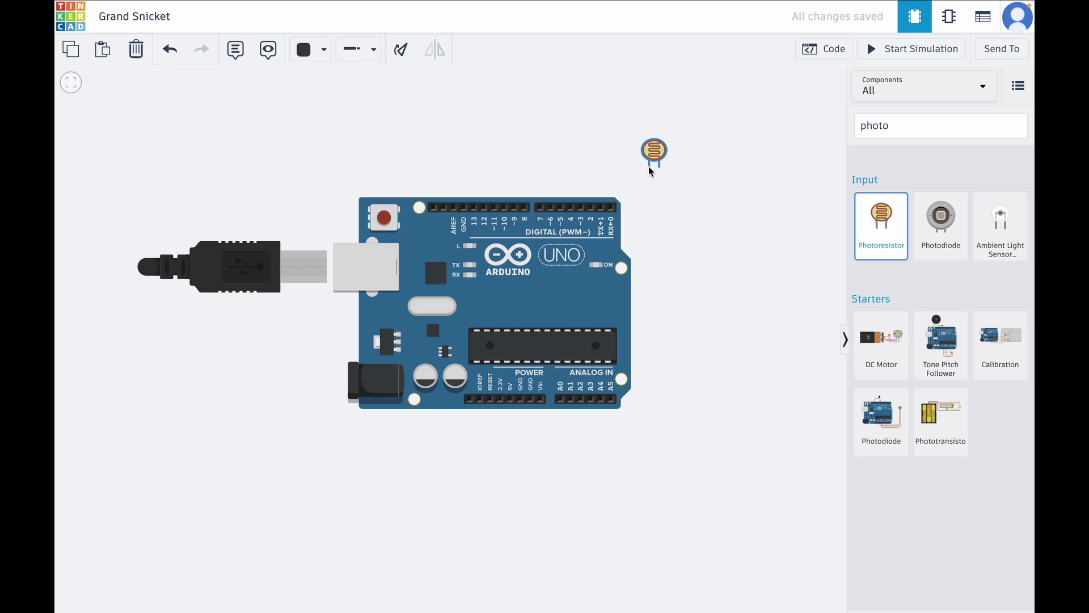
click(650, 118)
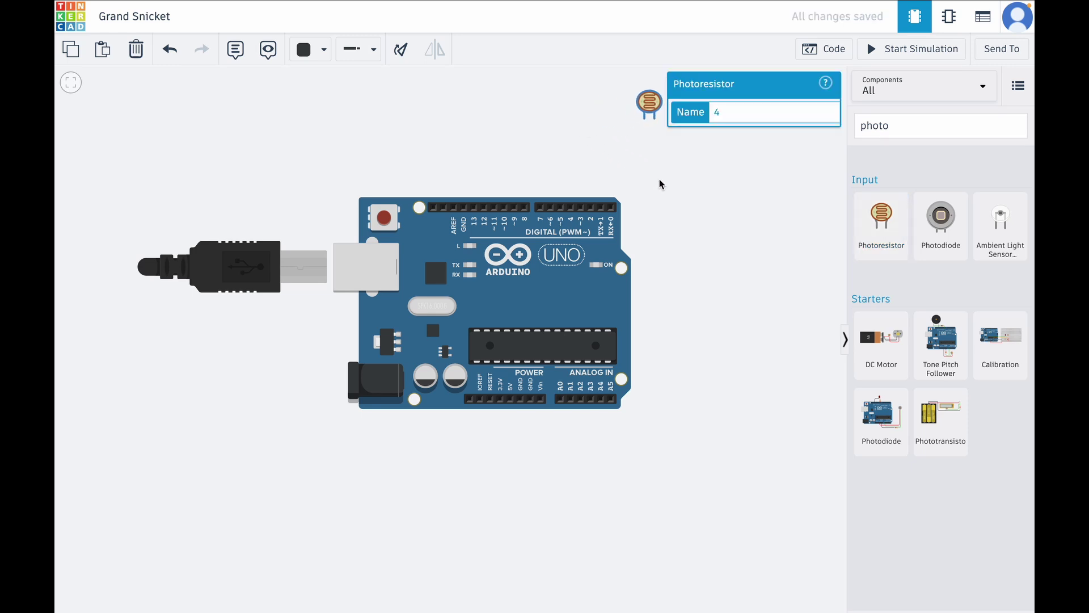
click(732, 214)
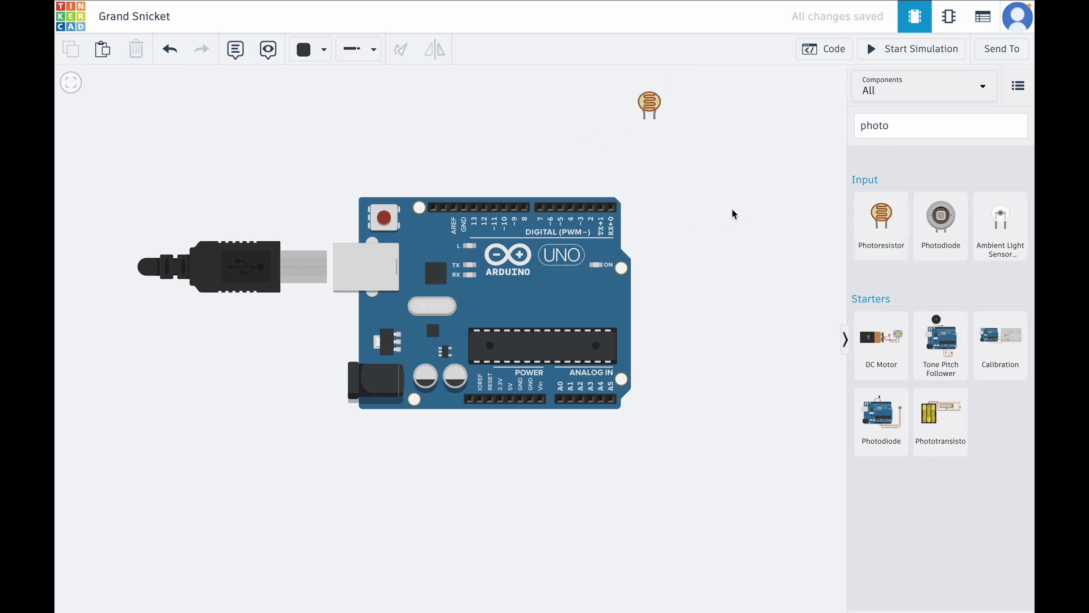
Step: Search 'res' and drop a resistor to the right of the photoresistor
double_click(882, 127)
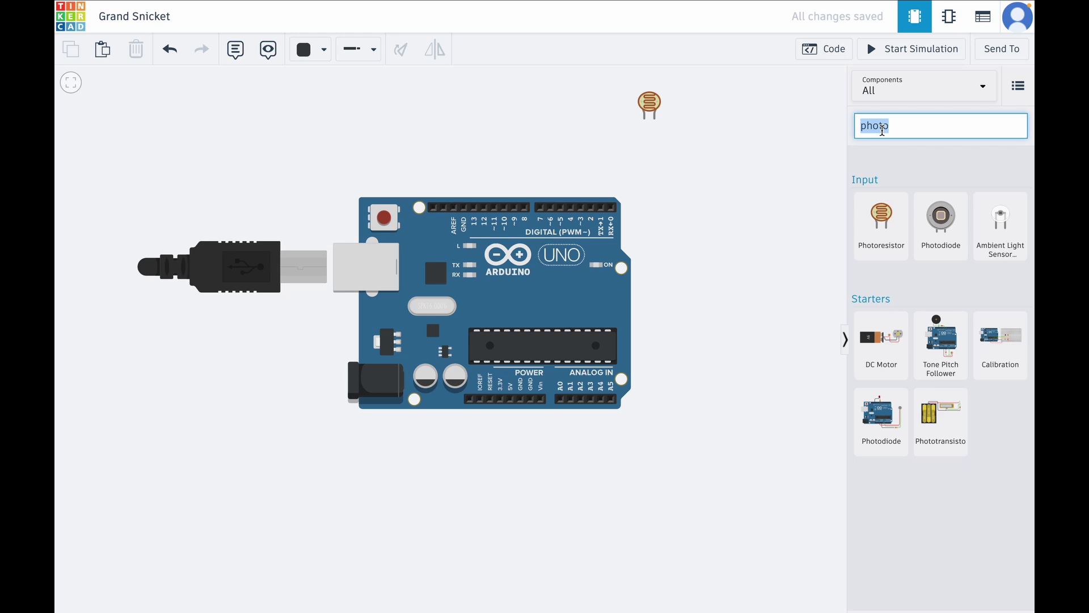
text(s)
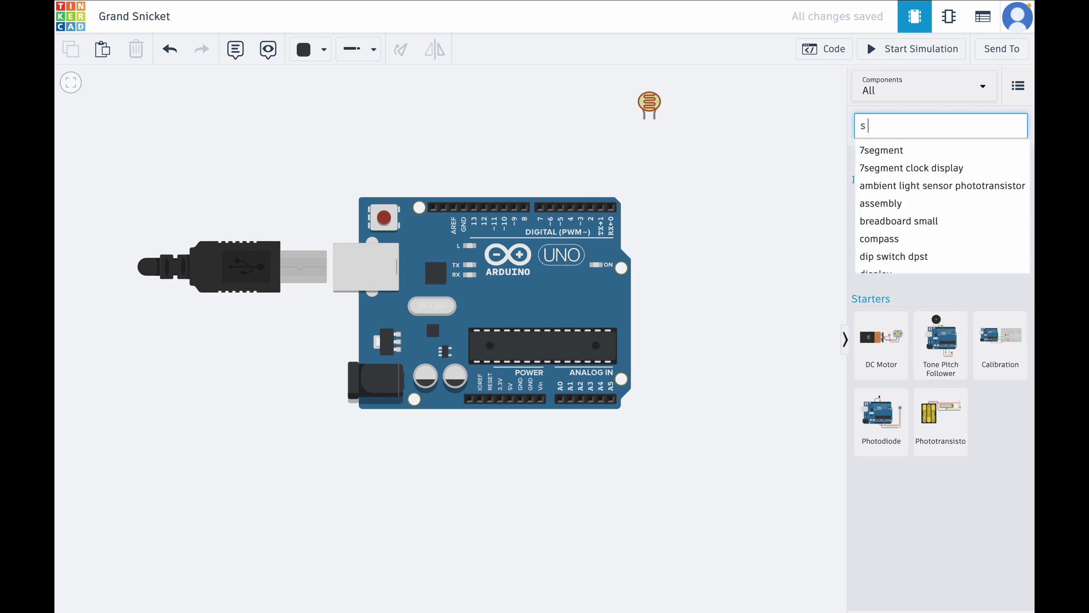
text( r)
key(BackSpace)
key(BackSpace)
key(BackSpace)
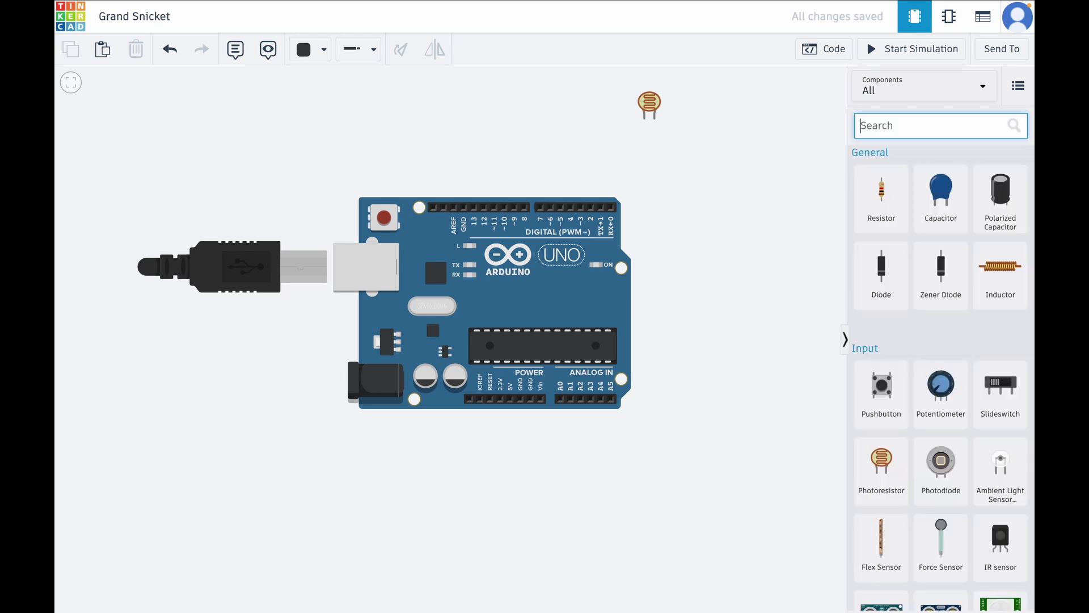
text(res)
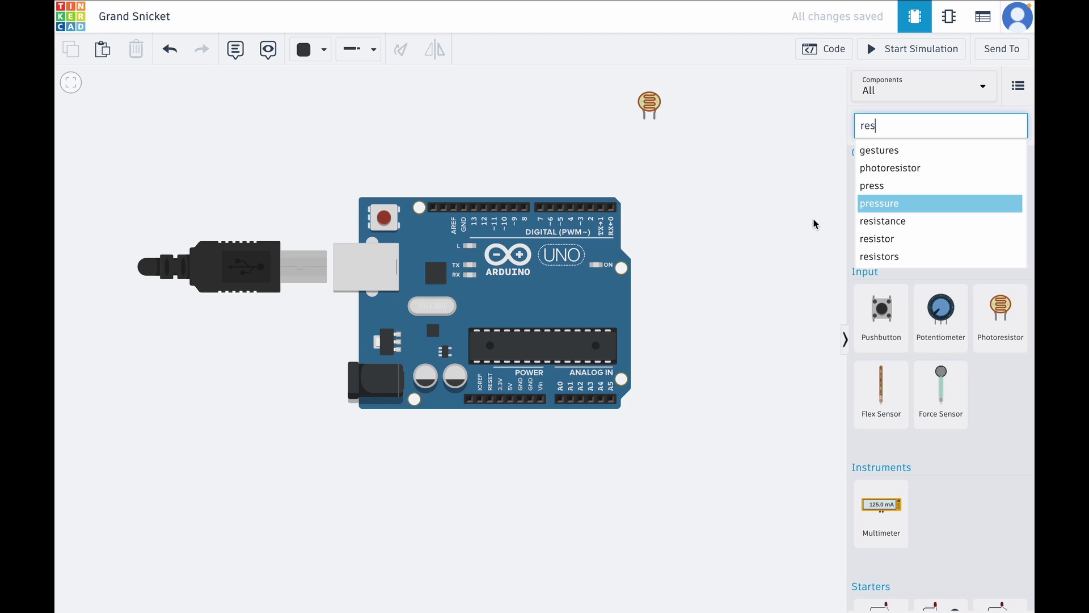
click(913, 280)
drag(896, 214, 726, 119)
click(737, 285)
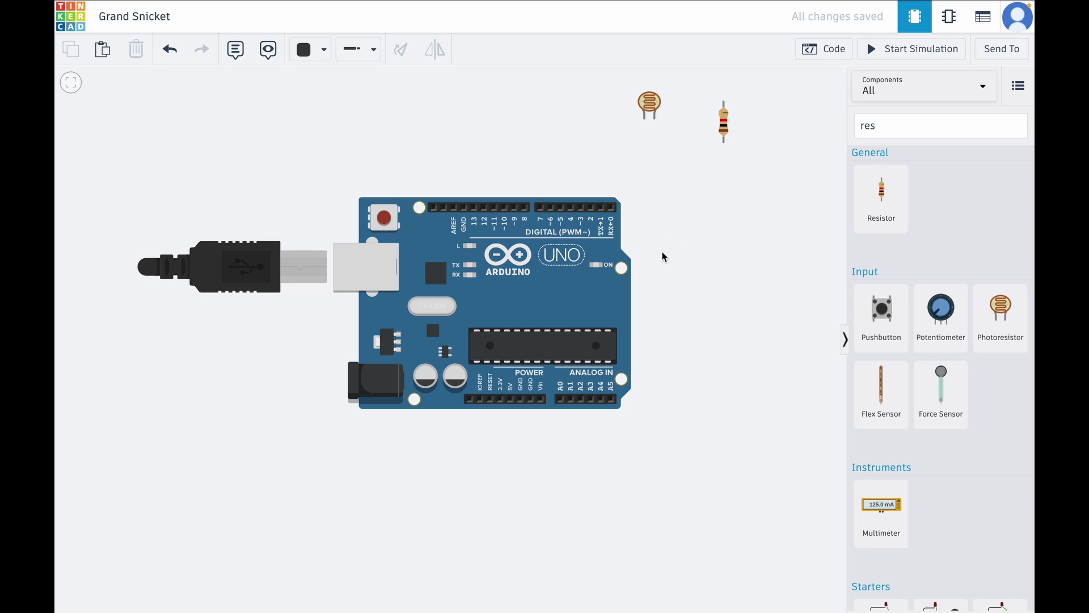
Step: Shift the photoresistor slightly right, move the resistor below it, and view the resistor's info
drag(651, 110, 670, 108)
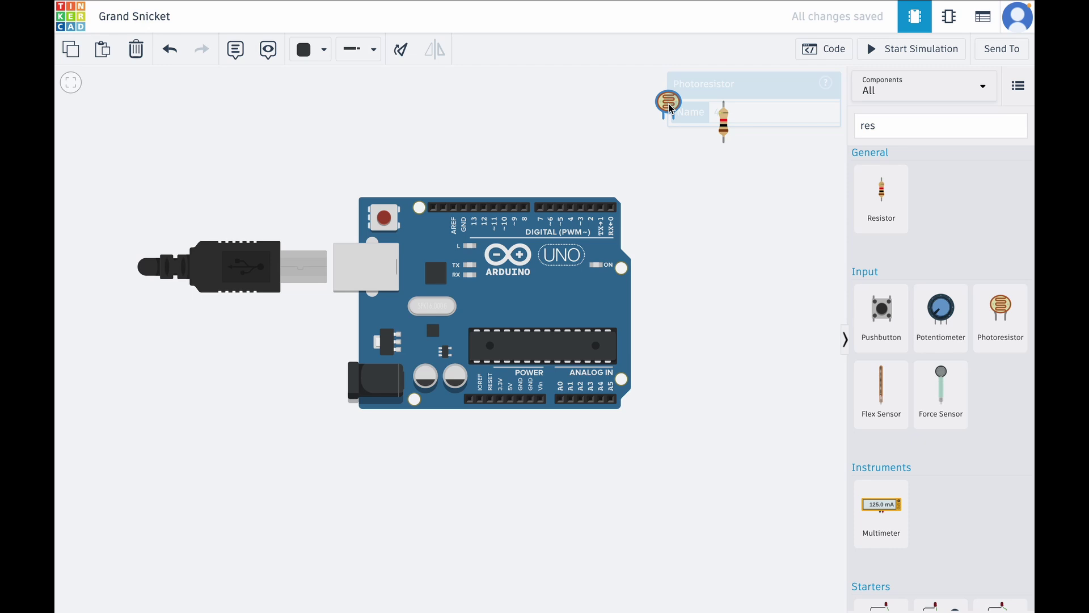
drag(723, 135, 690, 217)
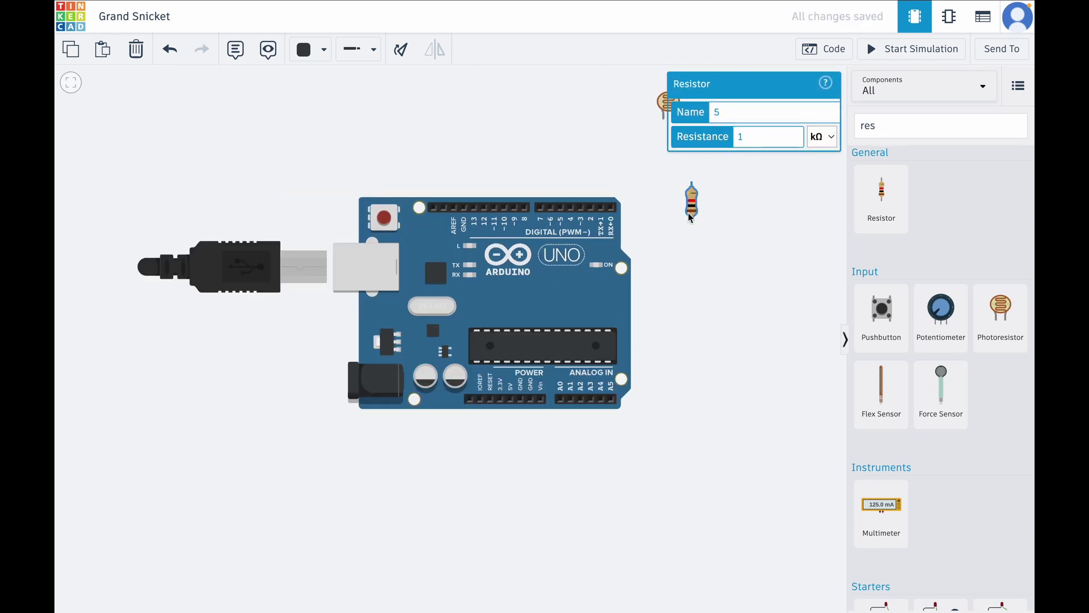
click(825, 84)
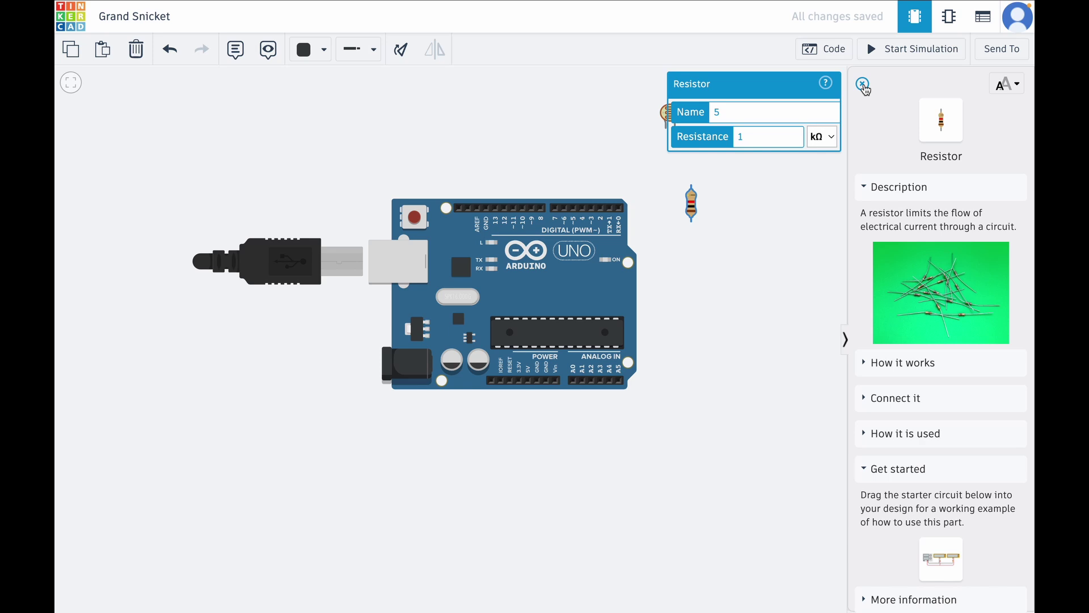
Step: Wire the photoresistor's Terminal 2 to the resistor's top terminal
click(863, 84)
click(814, 165)
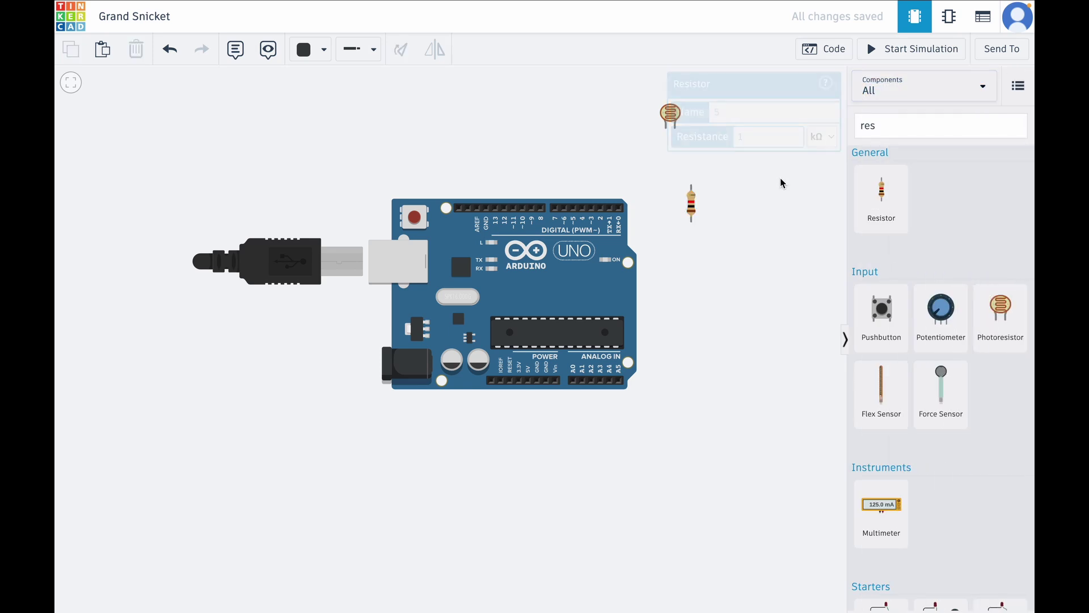
click(677, 129)
click(691, 185)
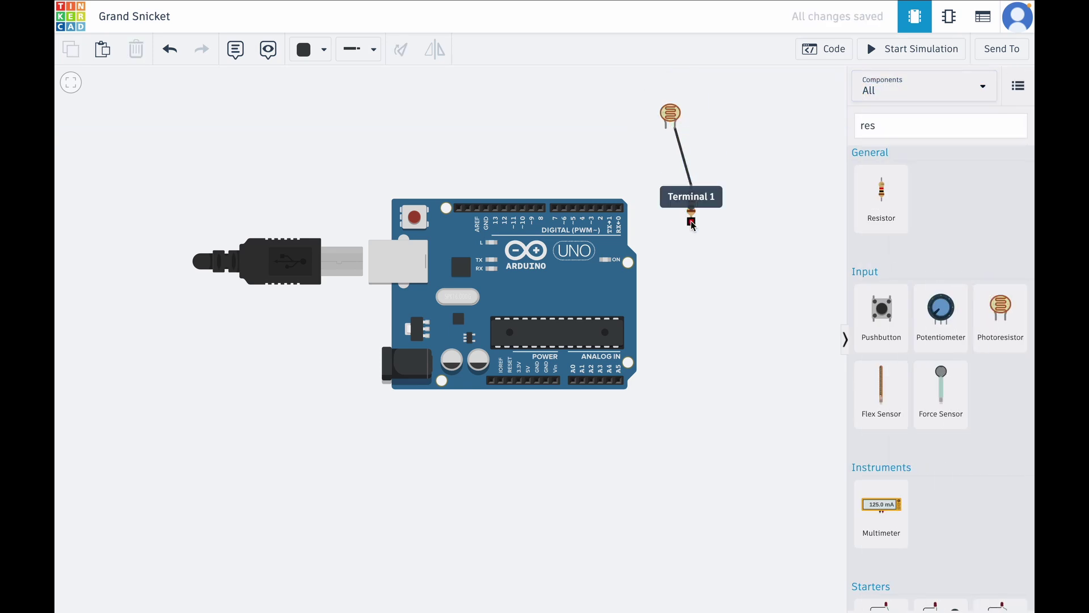
Step: Route a wire from the resistor's Terminal 1 below the board to pin A0
click(692, 223)
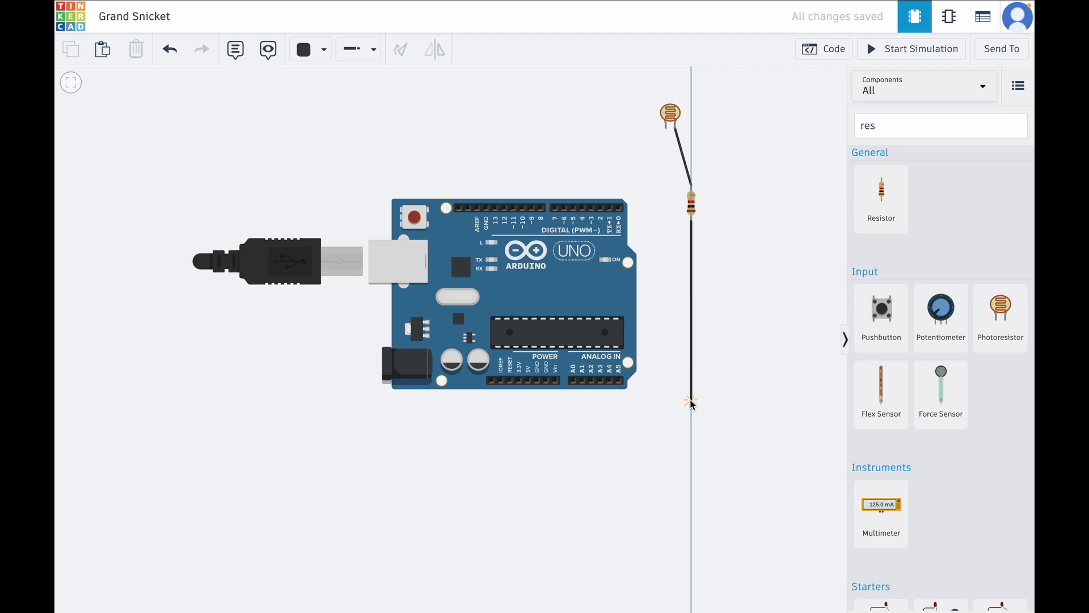
click(691, 400)
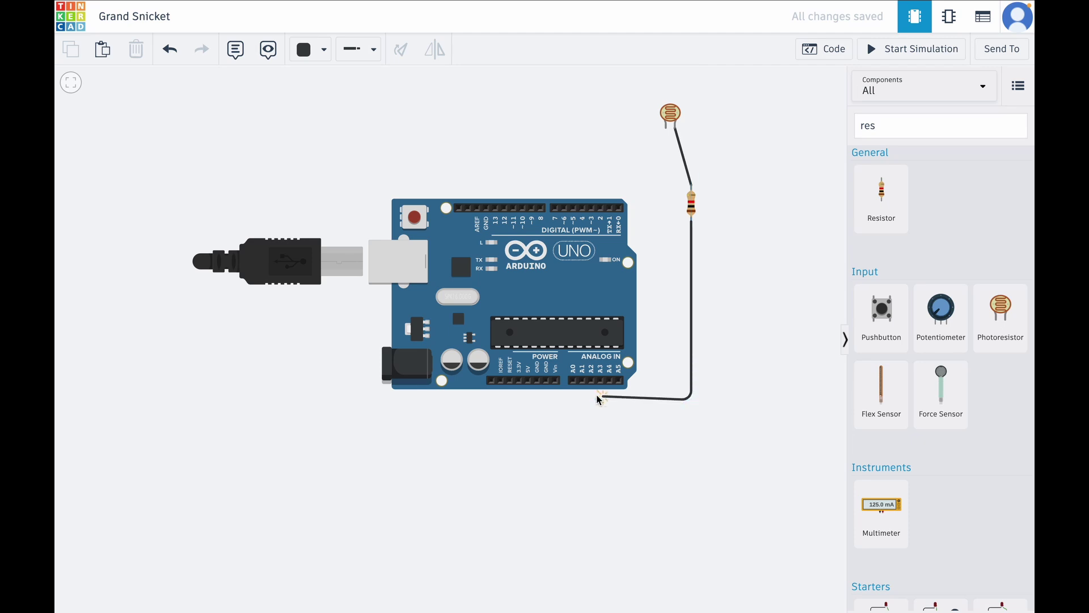
click(572, 401)
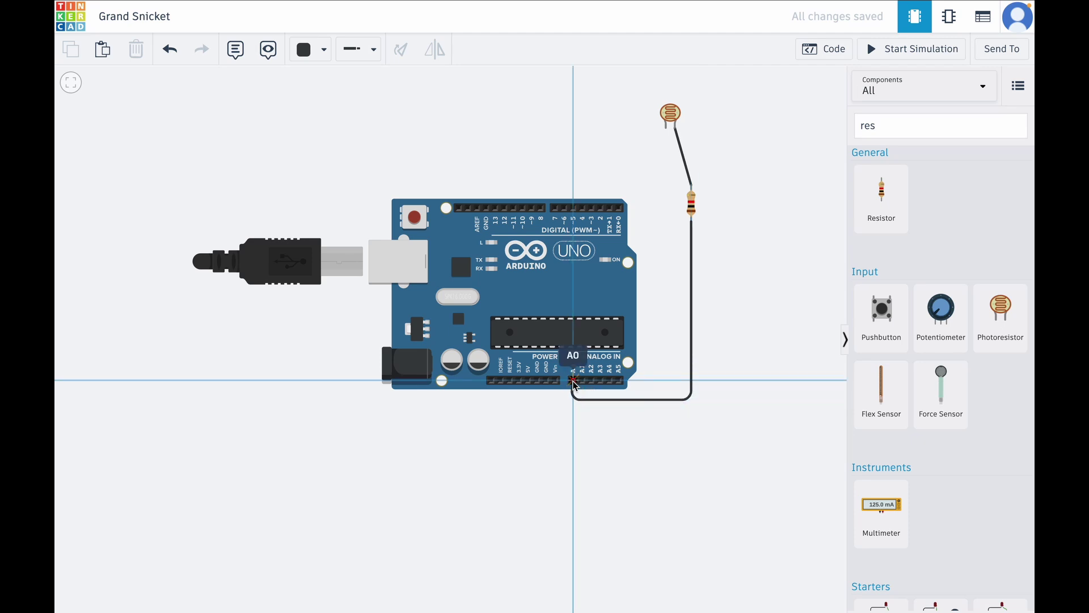
click(573, 382)
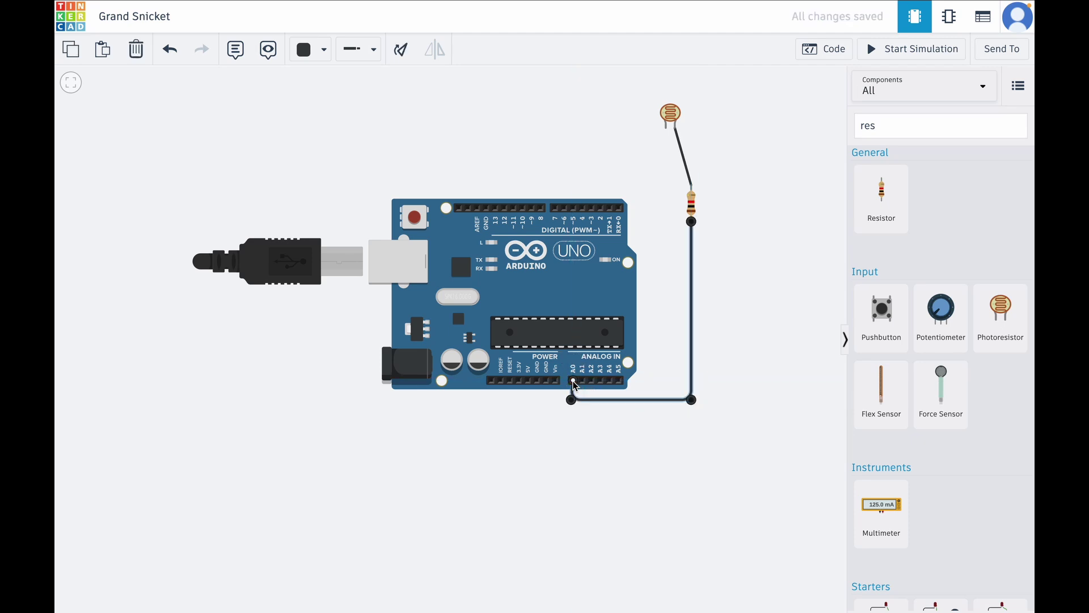
Step: Route a wire from the photoresistor's Terminal 1 under the board to the 5V pin
click(667, 134)
click(660, 397)
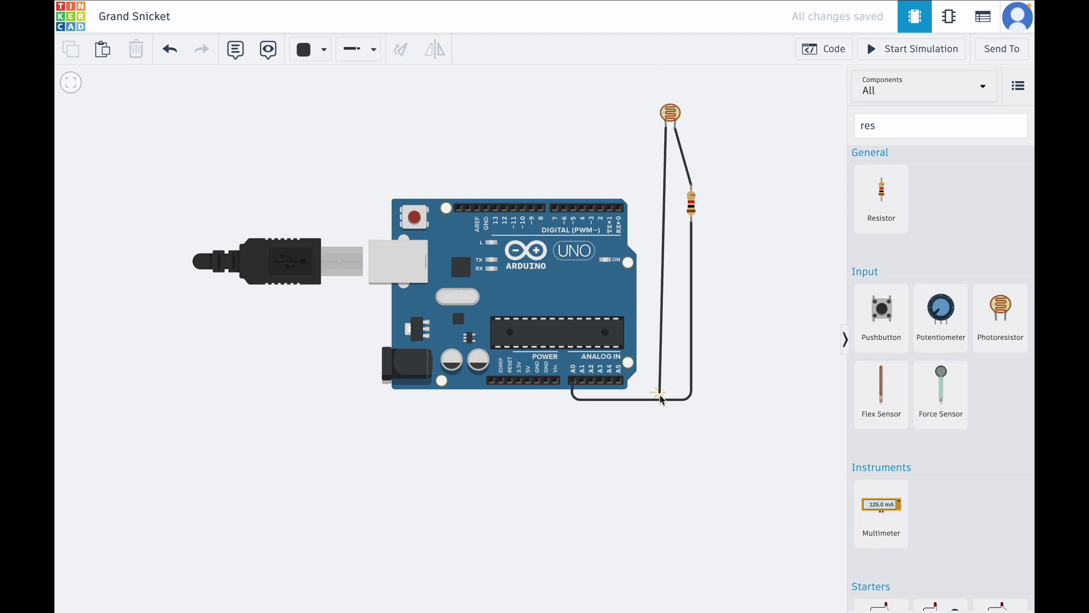
click(663, 417)
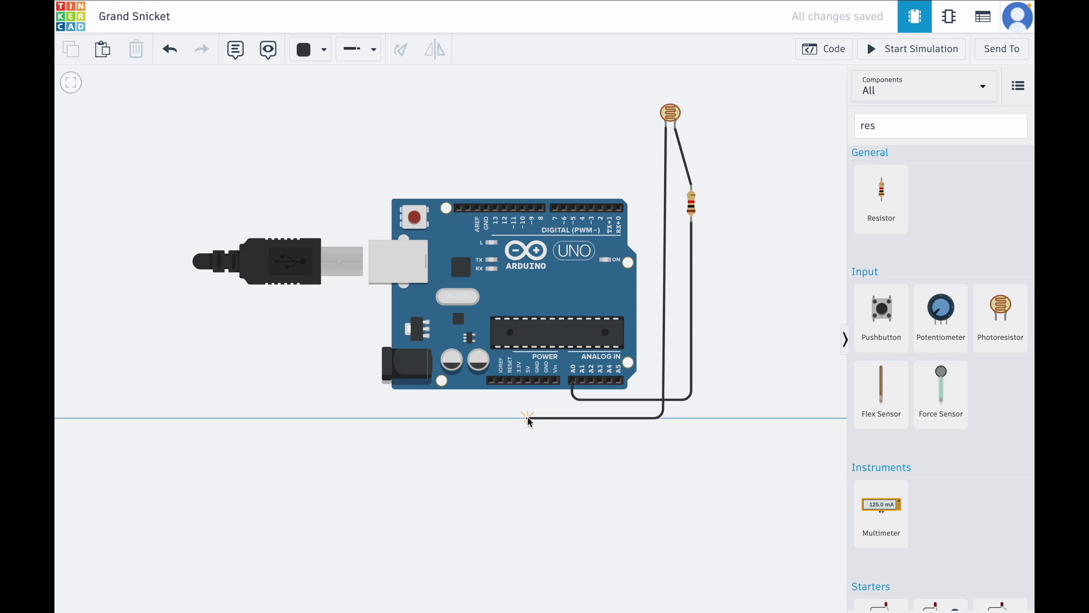
click(528, 418)
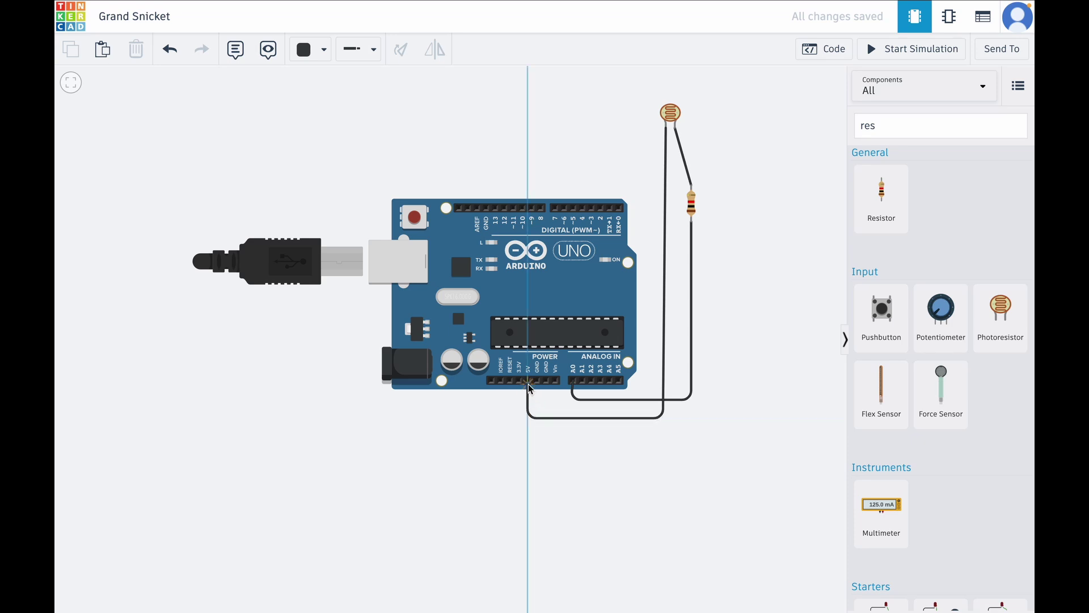
click(527, 384)
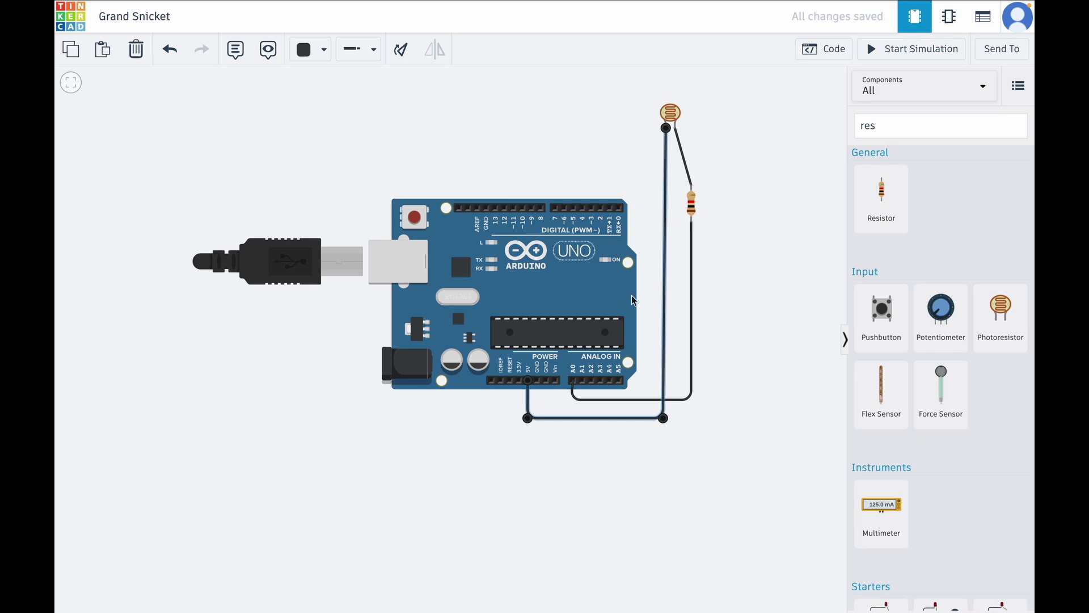
Step: Delete the wire running from the resistor to A0
click(573, 380)
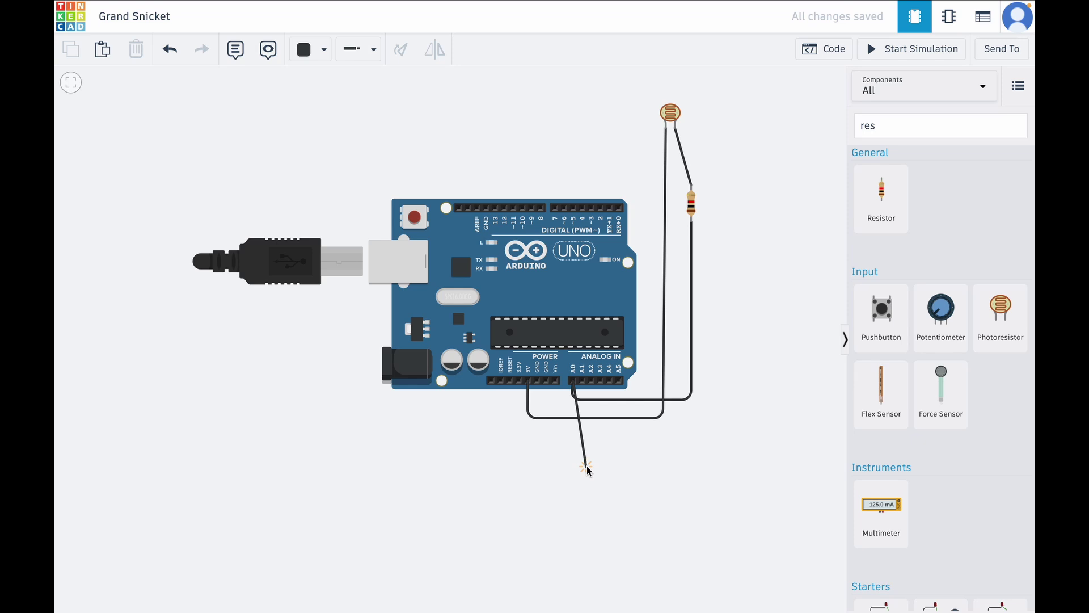
key(Escape)
click(690, 313)
key(Delete)
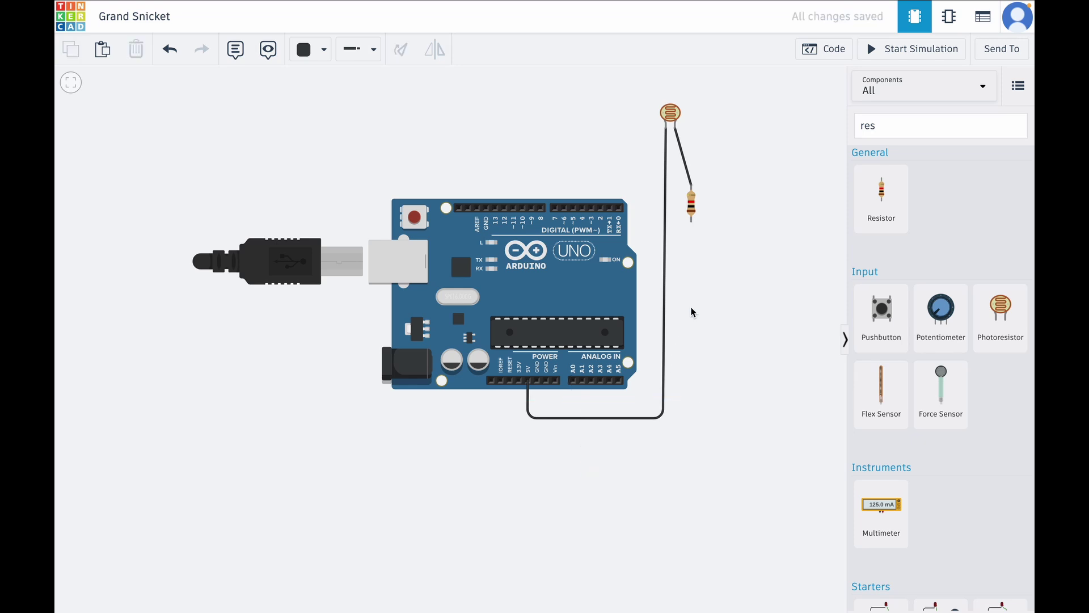
Step: Move the resistor aside and delete the photoresistor-to-resistor wire
drag(691, 205, 732, 211)
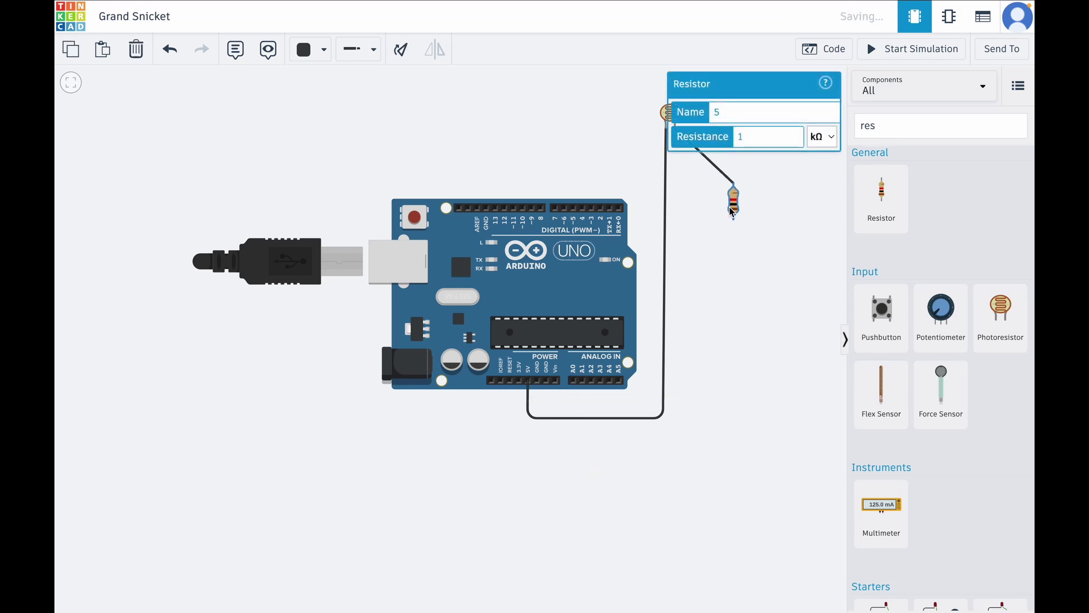
click(740, 263)
click(721, 173)
key(Delete)
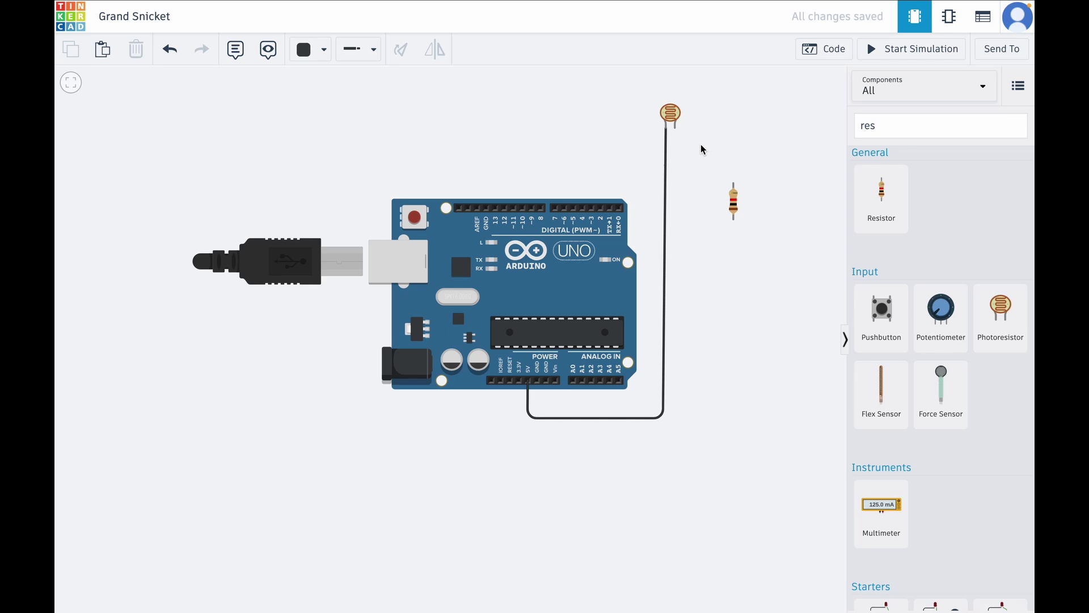
Step: Route a wire from the photoresistor's second leg under the board to the GND pin
click(676, 126)
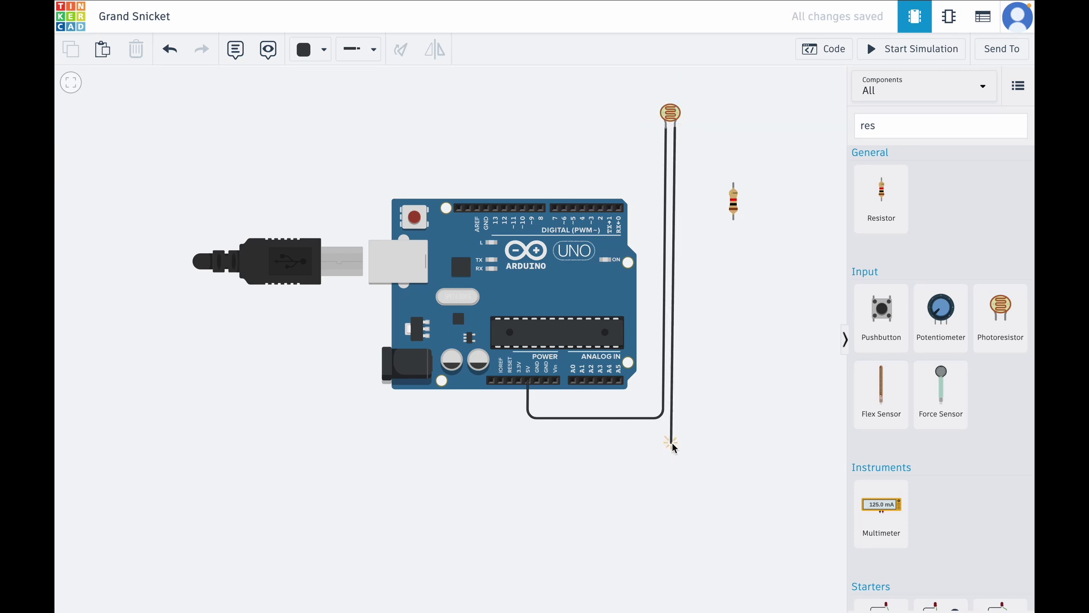
click(672, 443)
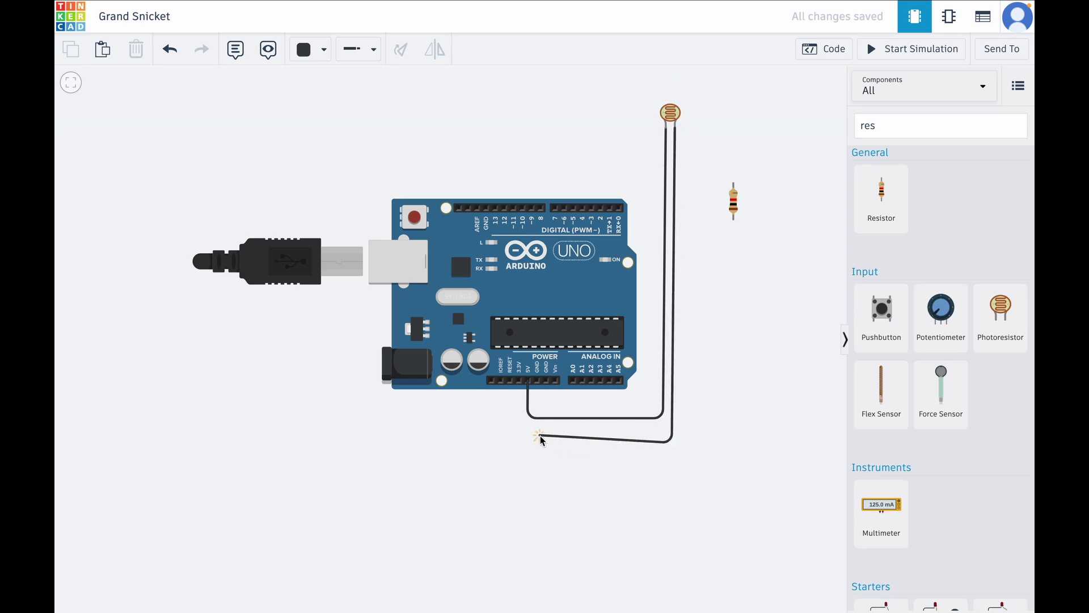
click(538, 443)
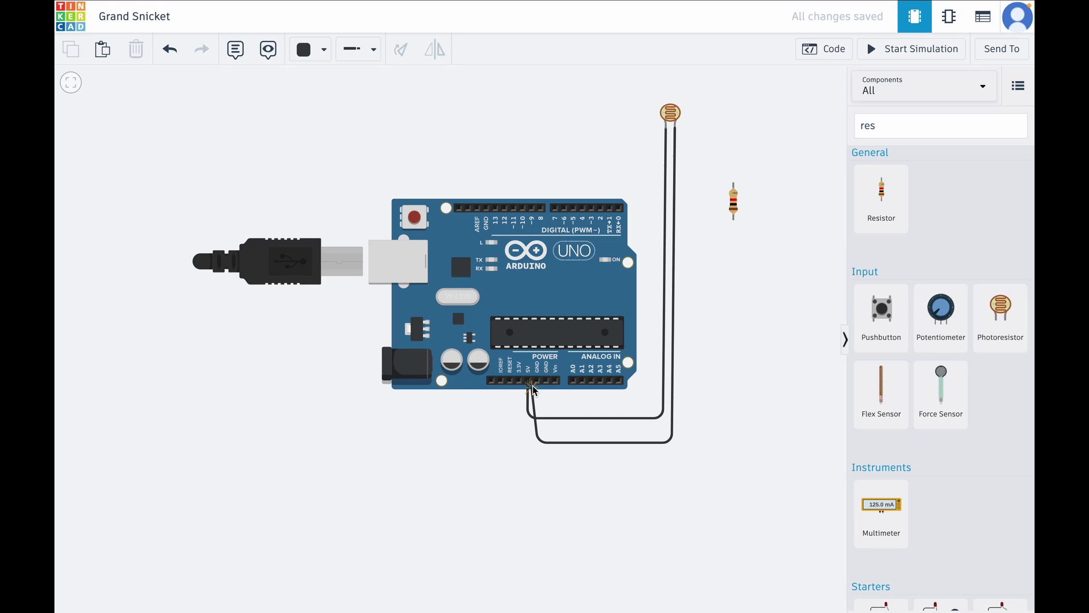
click(537, 380)
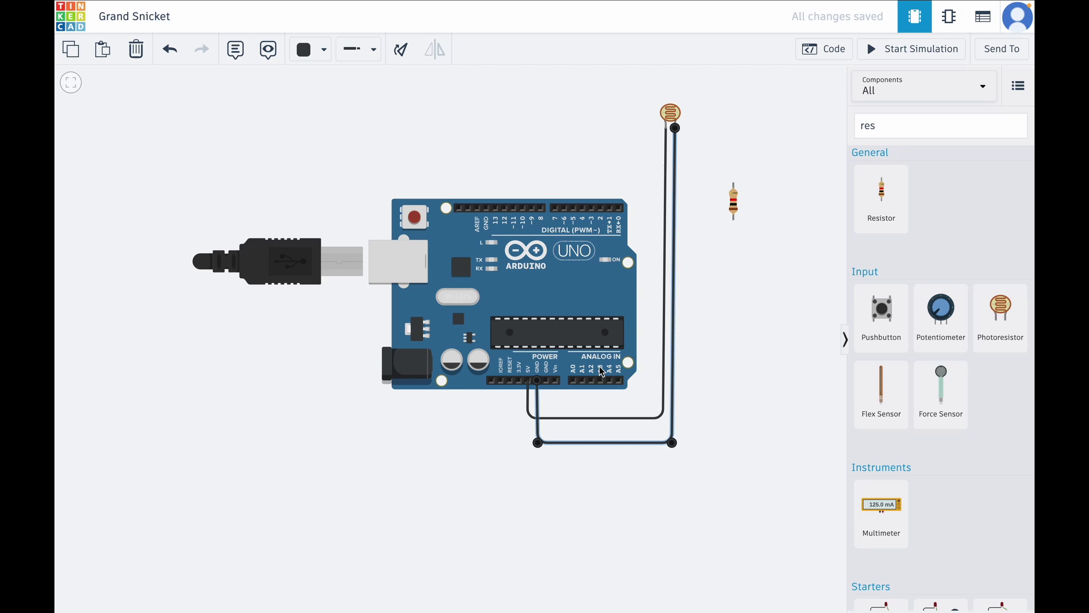
Step: Recentre the view on the circuit and abandon a first wire attempt from the resistor
scroll(615, 475, down, 5)
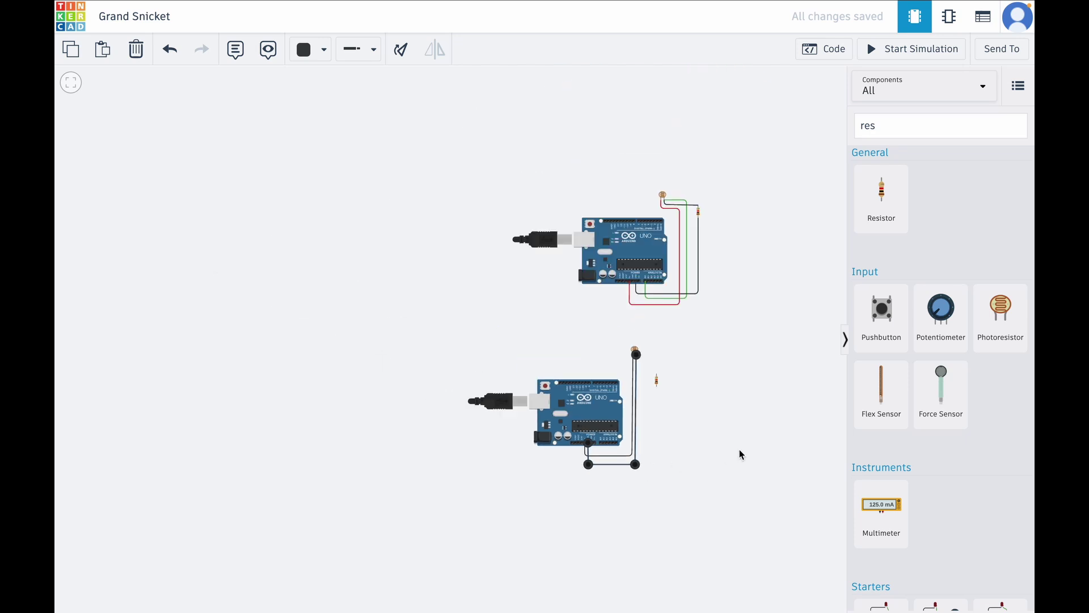
click(707, 544)
drag(707, 544, 688, 440)
scroll(686, 441, up, 8)
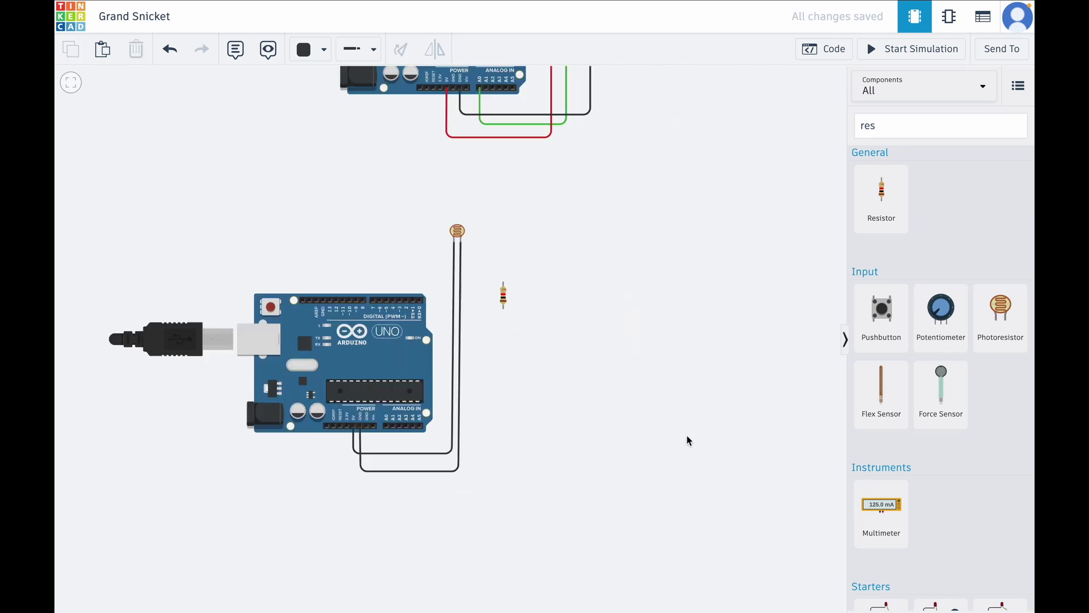
scroll(652, 418, down, 4)
scroll(733, 514, down, 5)
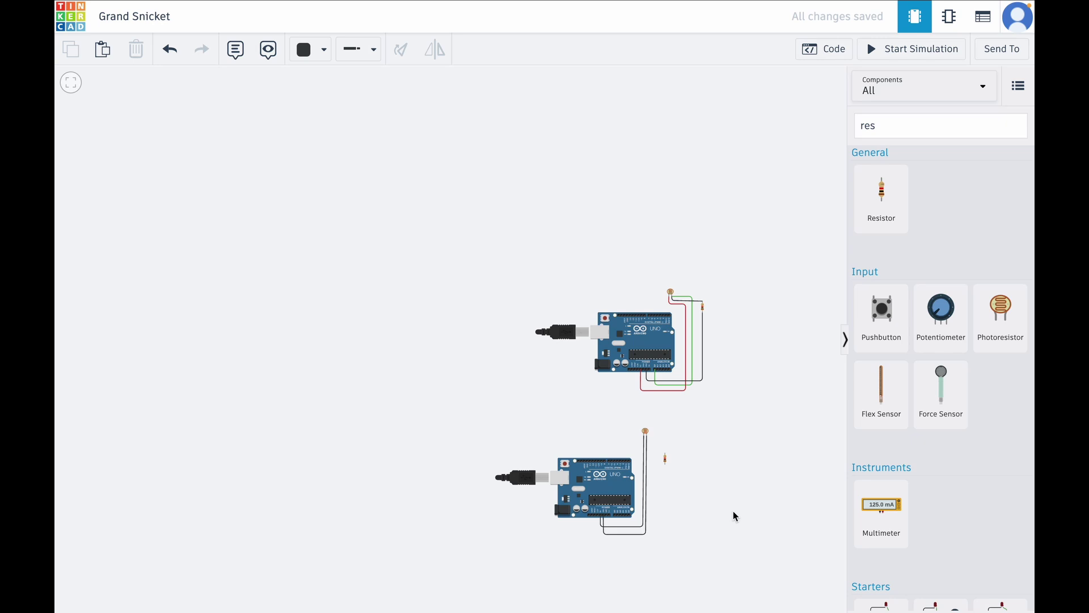
scroll(689, 488, up, 8)
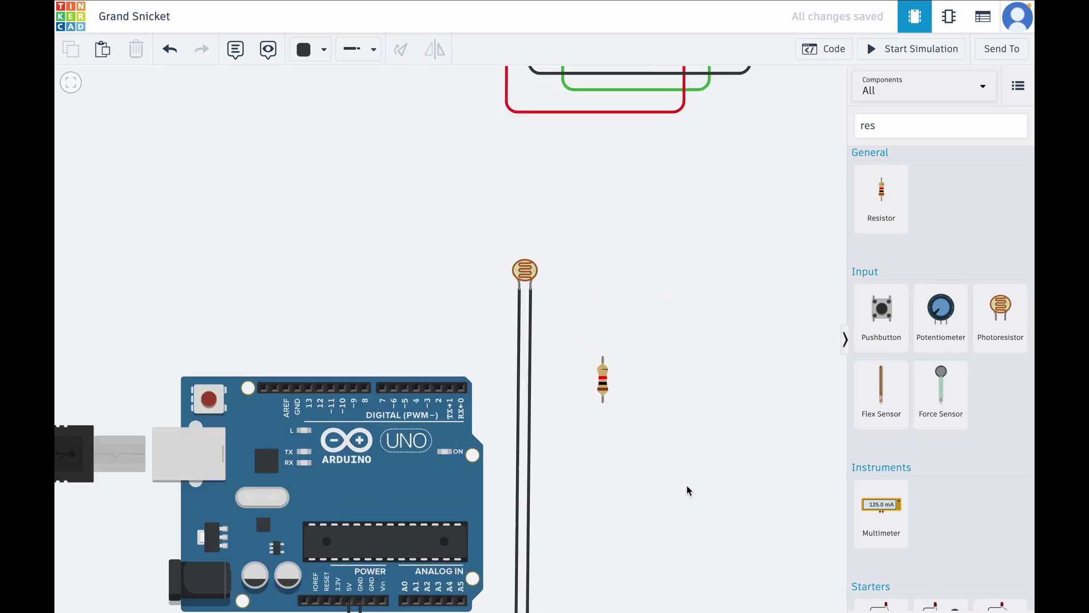
scroll(687, 485, down, 4)
click(583, 327)
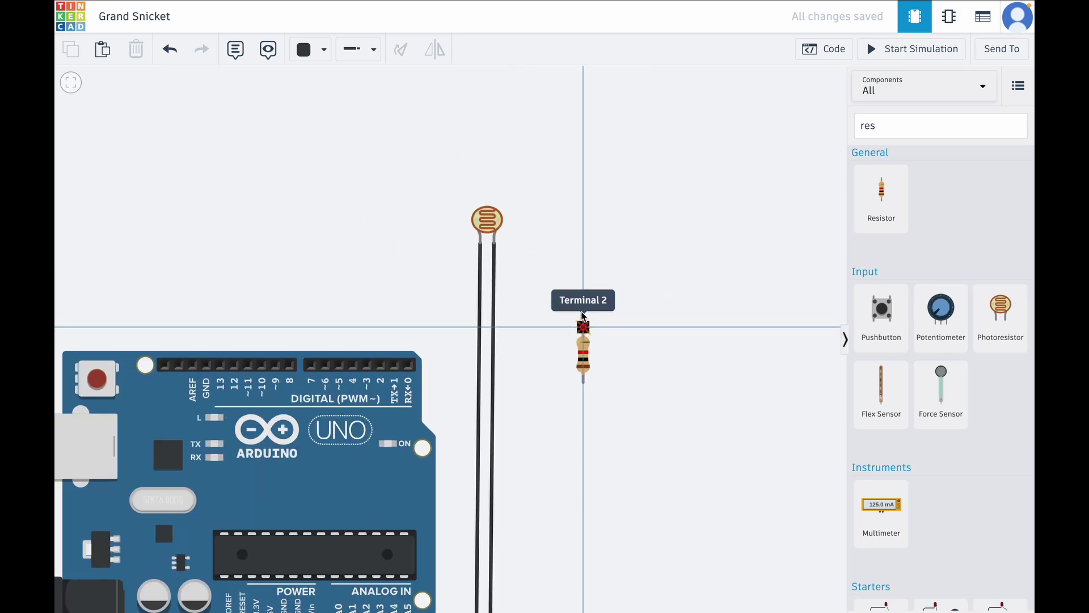
click(573, 246)
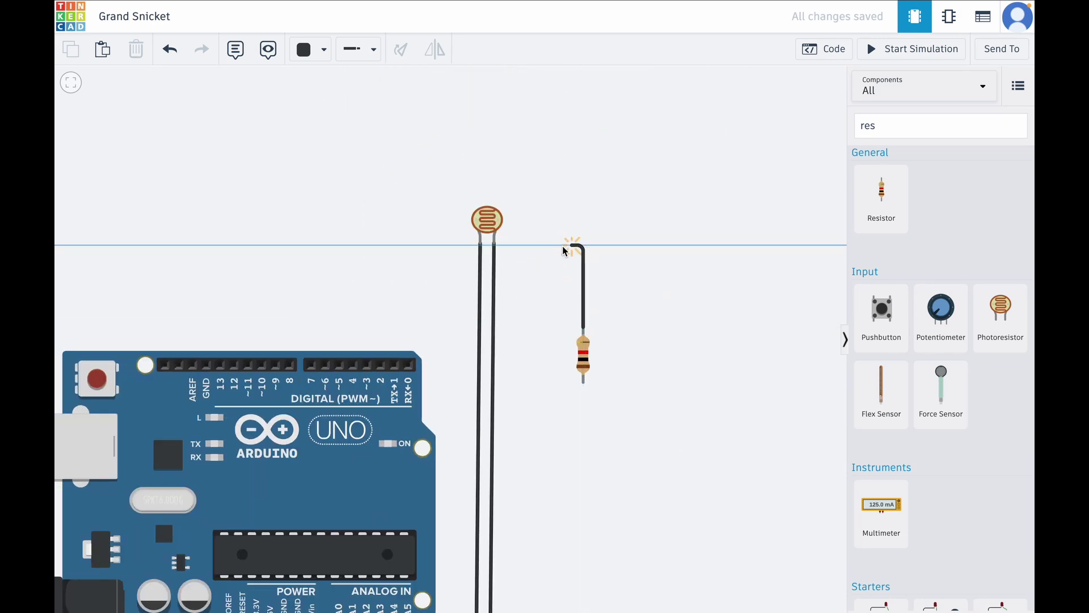
click(502, 245)
scroll(574, 318, down, 4)
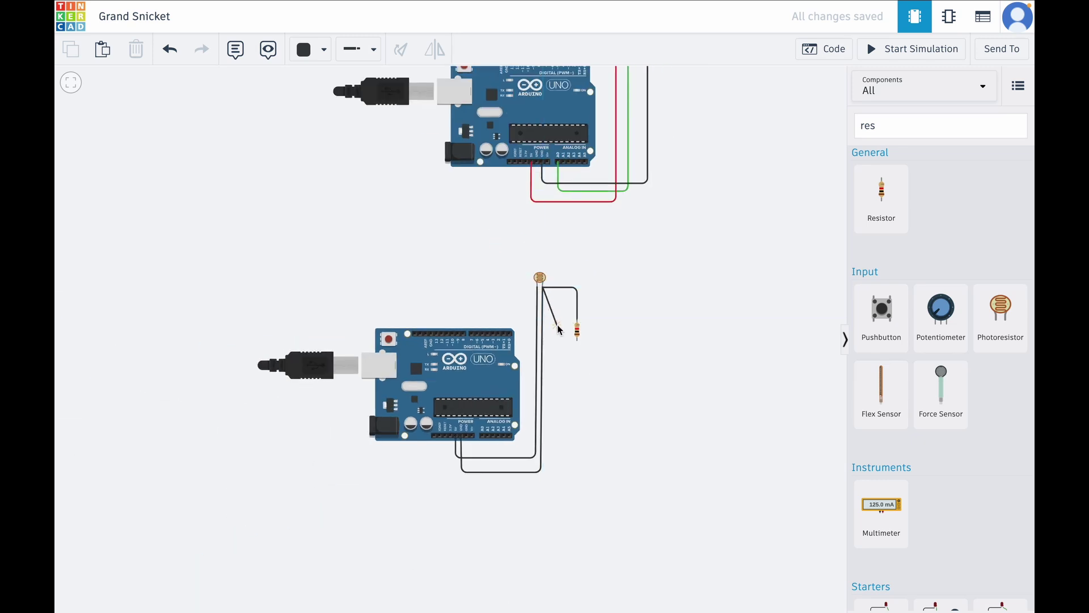
key(Escape)
Step: Wire the resistor's top terminal to the photoresistor's second leg
click(576, 331)
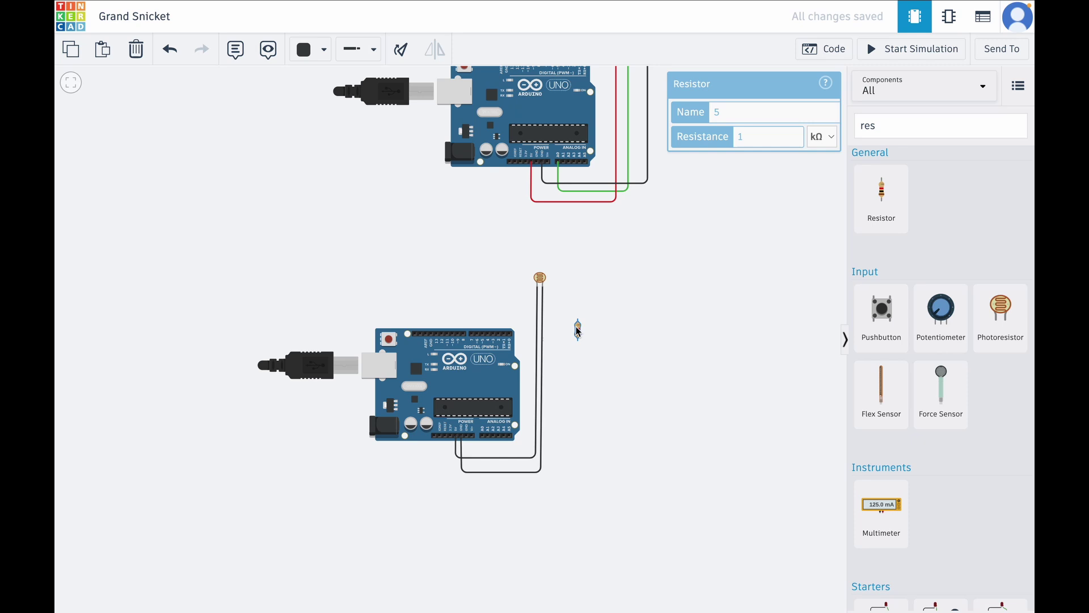
scroll(576, 329, up, 4)
click(580, 309)
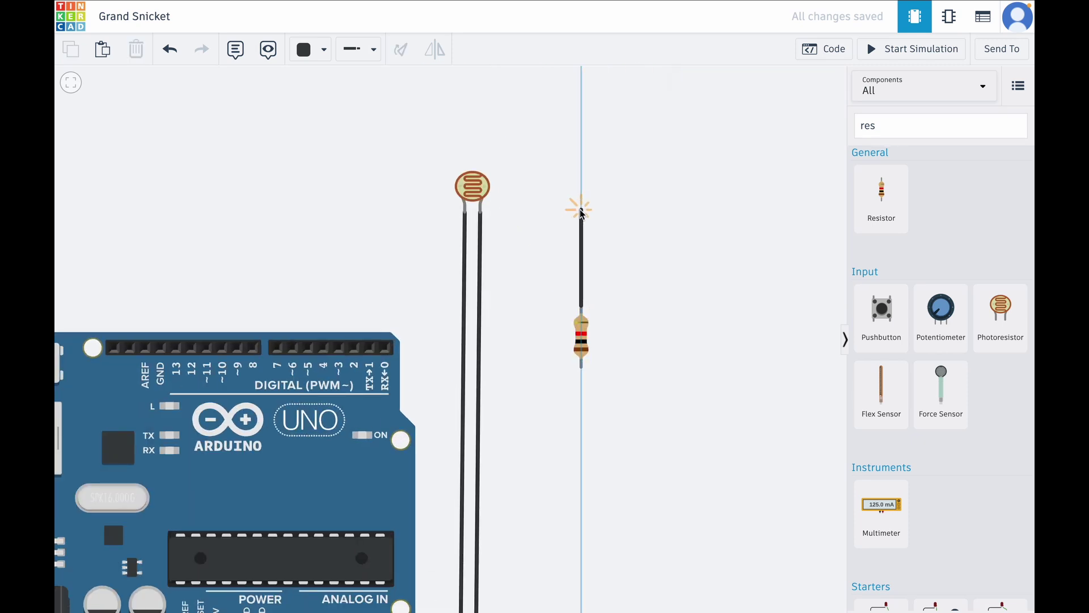
click(580, 211)
click(481, 213)
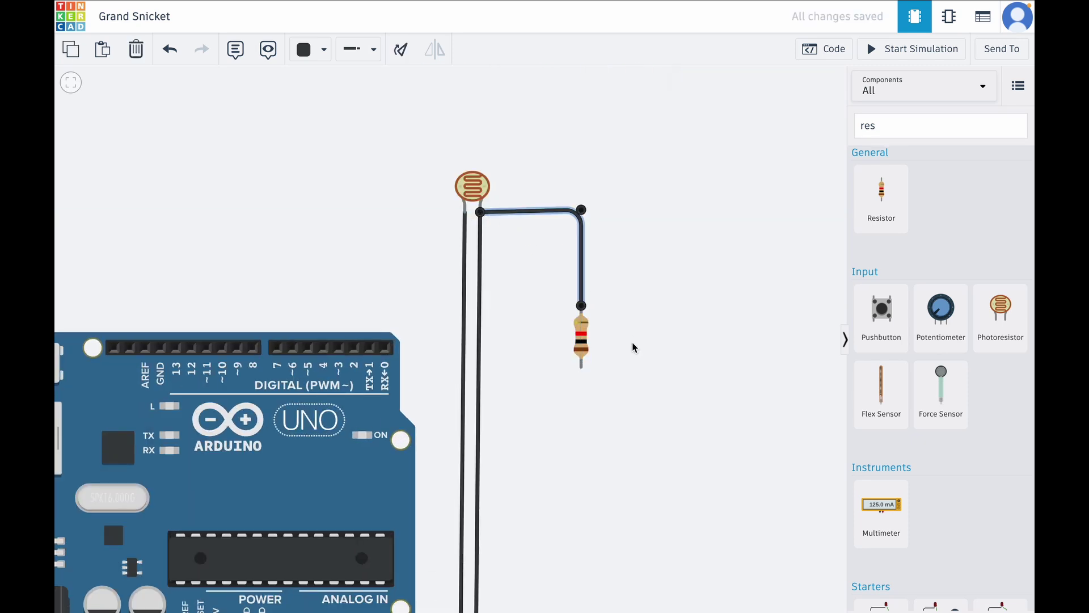
scroll(629, 350, down, 3)
Step: Route a wire from the resistor's bottom terminal under the board to pin A0
click(602, 357)
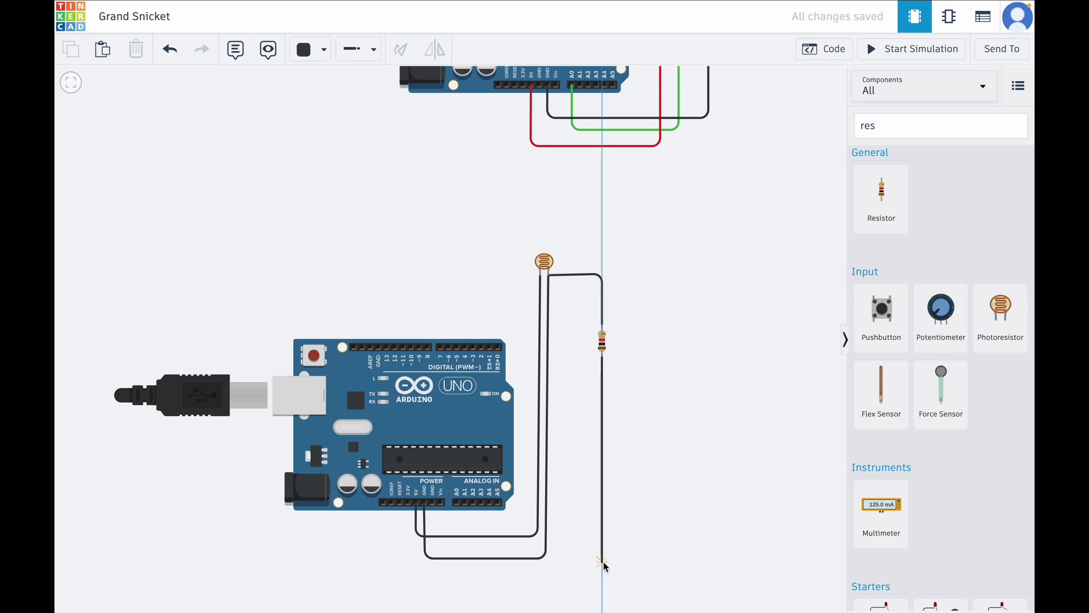
click(603, 562)
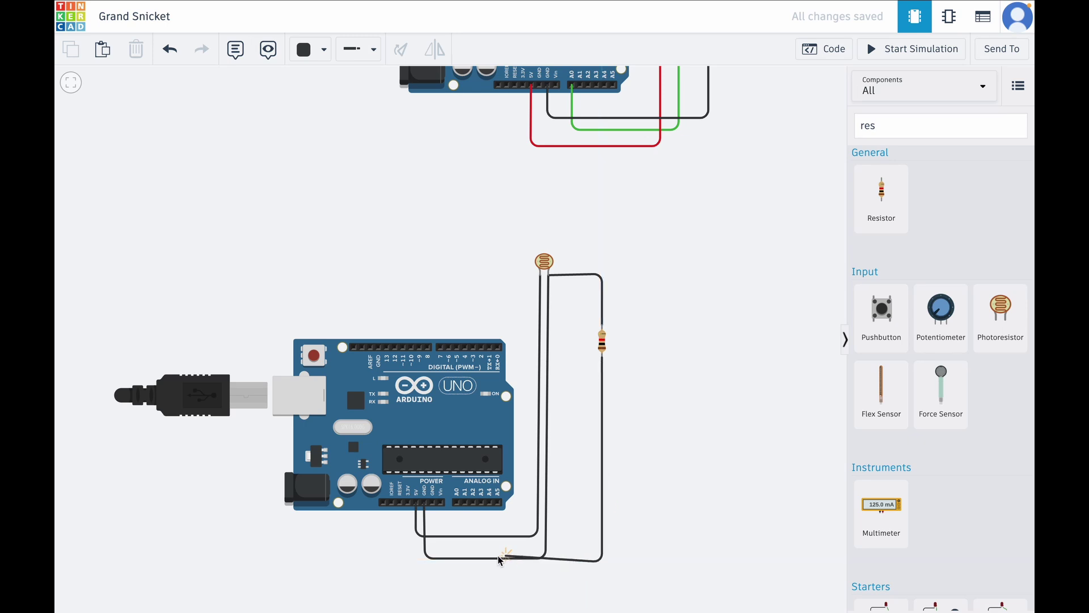
click(455, 562)
click(456, 503)
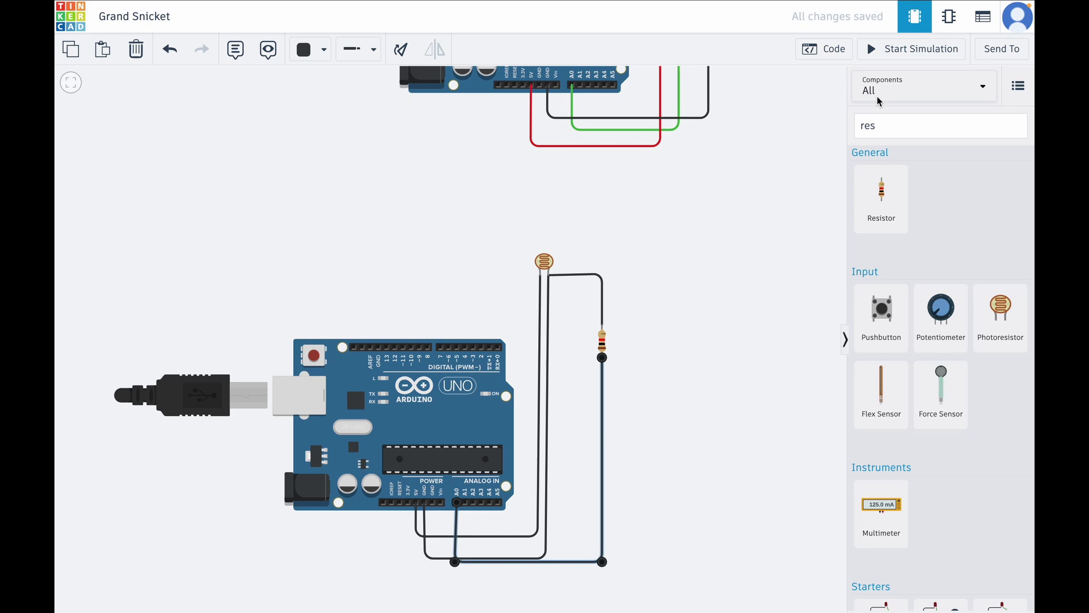
Step: Start the simulation and slide the photoresistor's light level up and back down
click(921, 47)
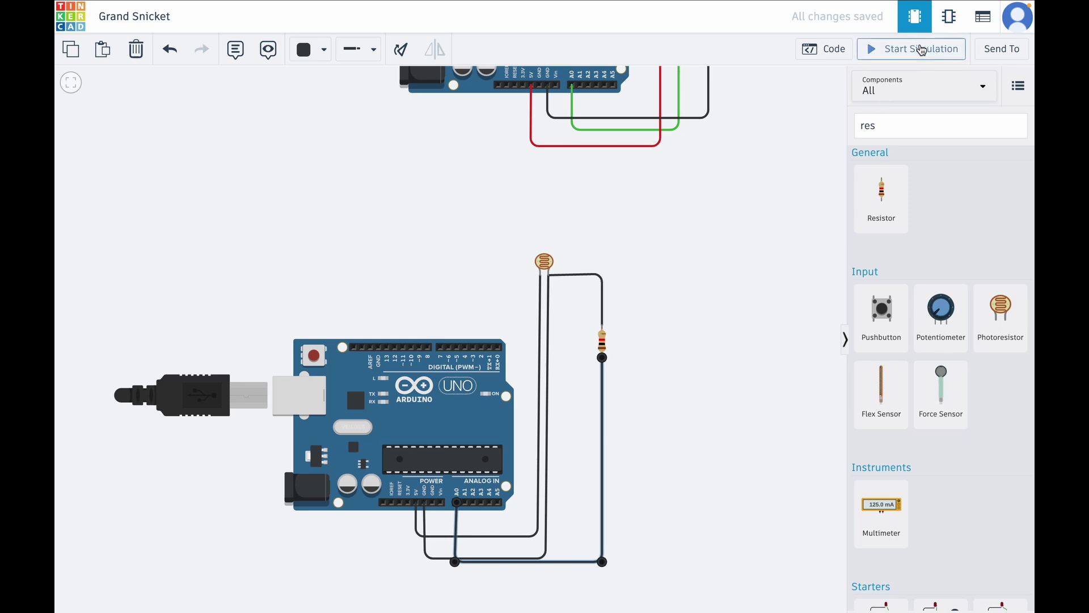
click(550, 266)
mouse_move(525, 242)
mouse_down()
mouse_move(550, 243)
mouse_move(537, 245)
mouse_up()
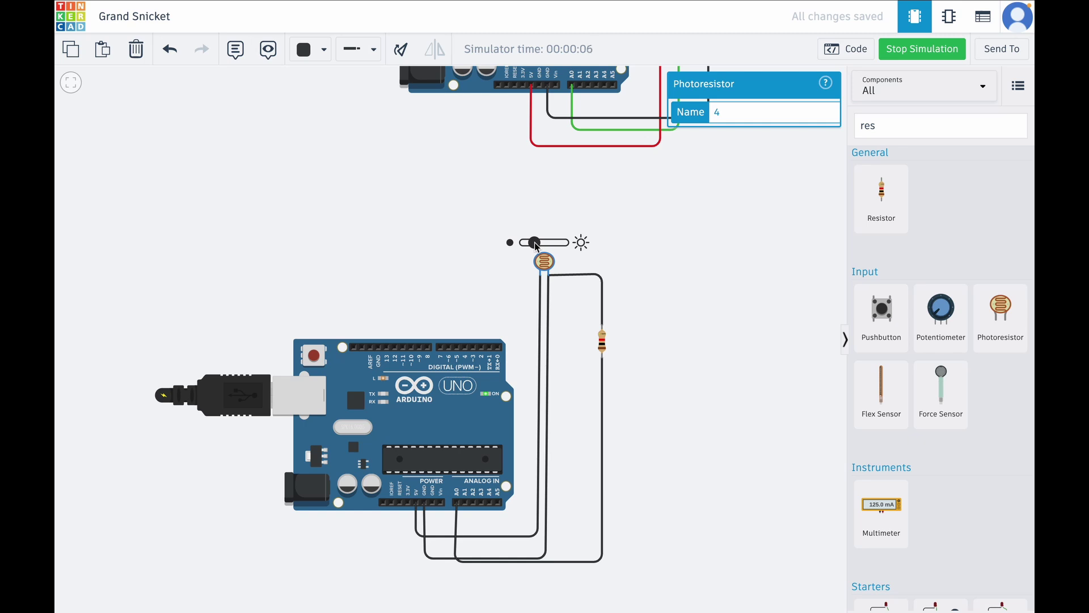
mouse_move(537, 245)
mouse_down()
mouse_move(554, 244)
mouse_move(535, 243)
mouse_up()
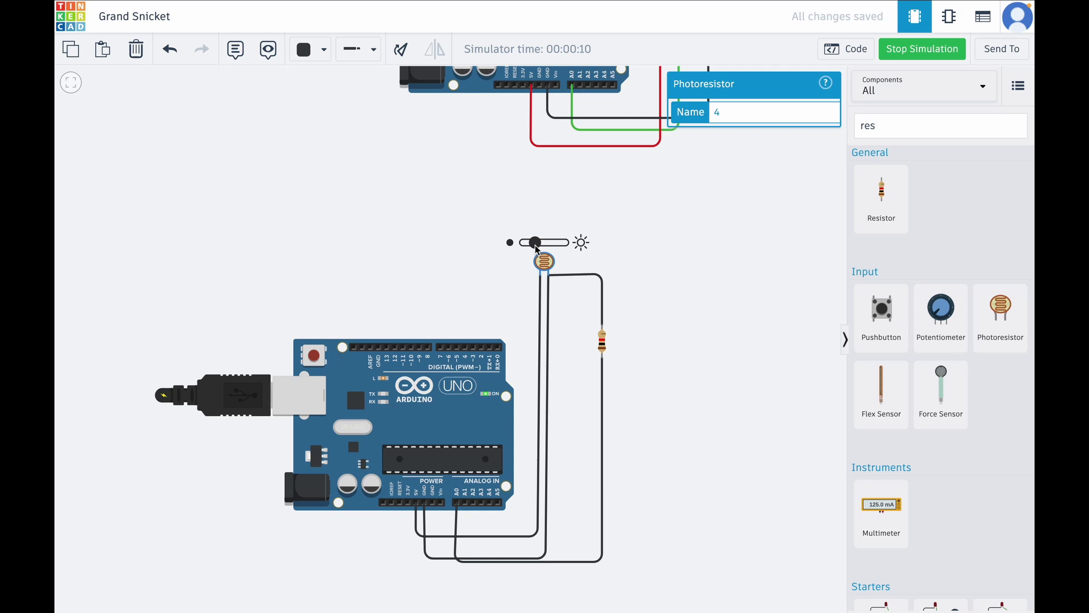